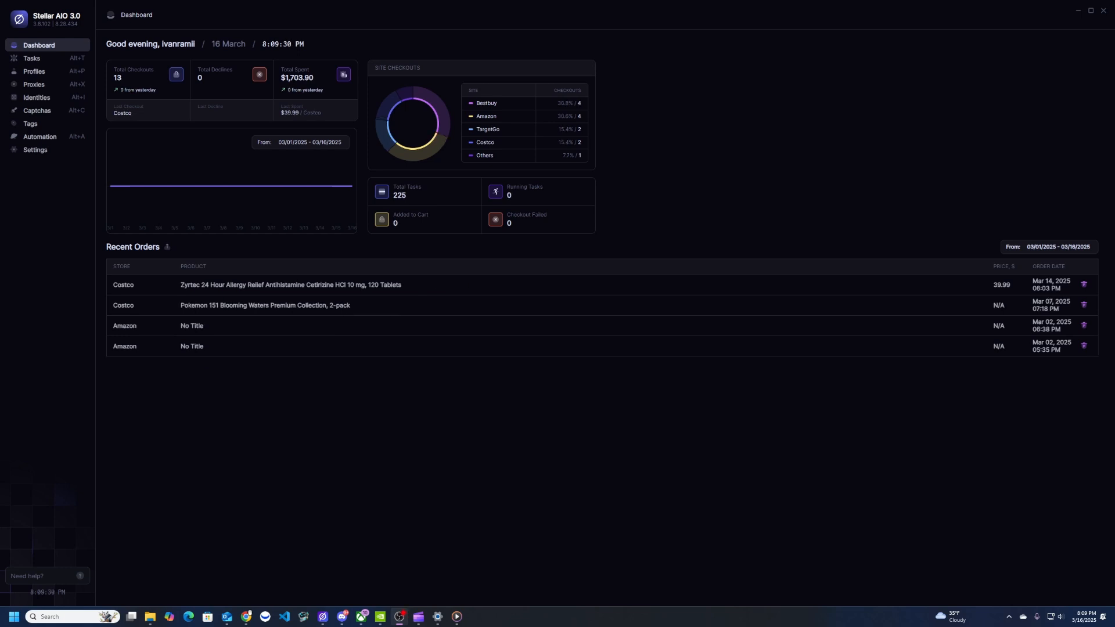
Open the Proxies page to see the empty 'test' proxy group
{"action": "left_click", "coordinate": [33, 84]}
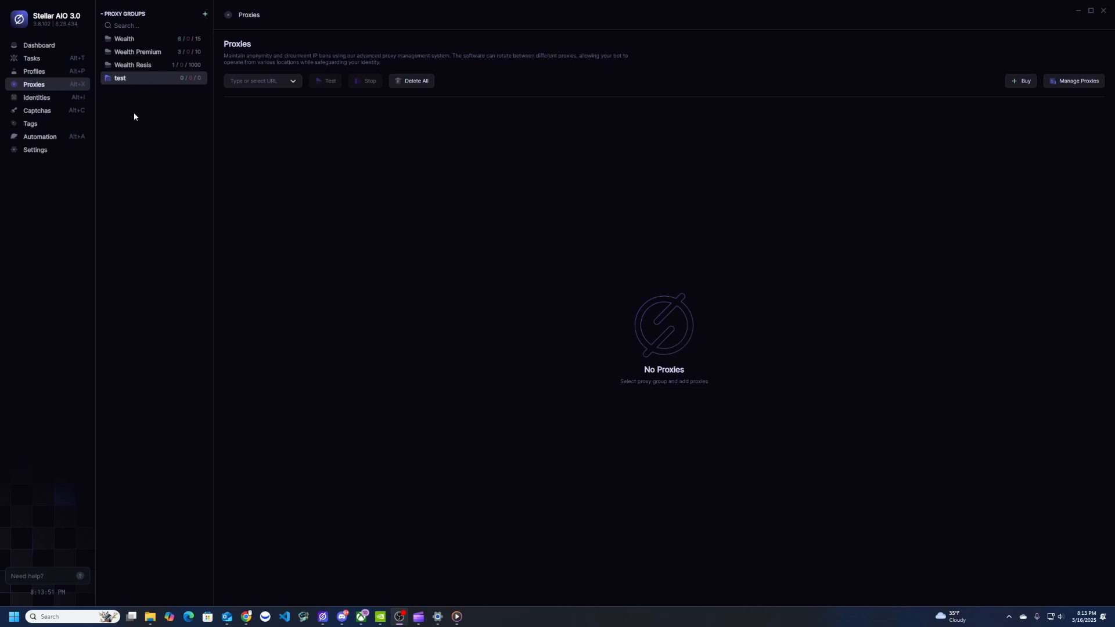
Close the test group's proxy editor with no proxies added, then open the test-sites dropdown
{"action": "left_click", "coordinate": [1080, 81]}
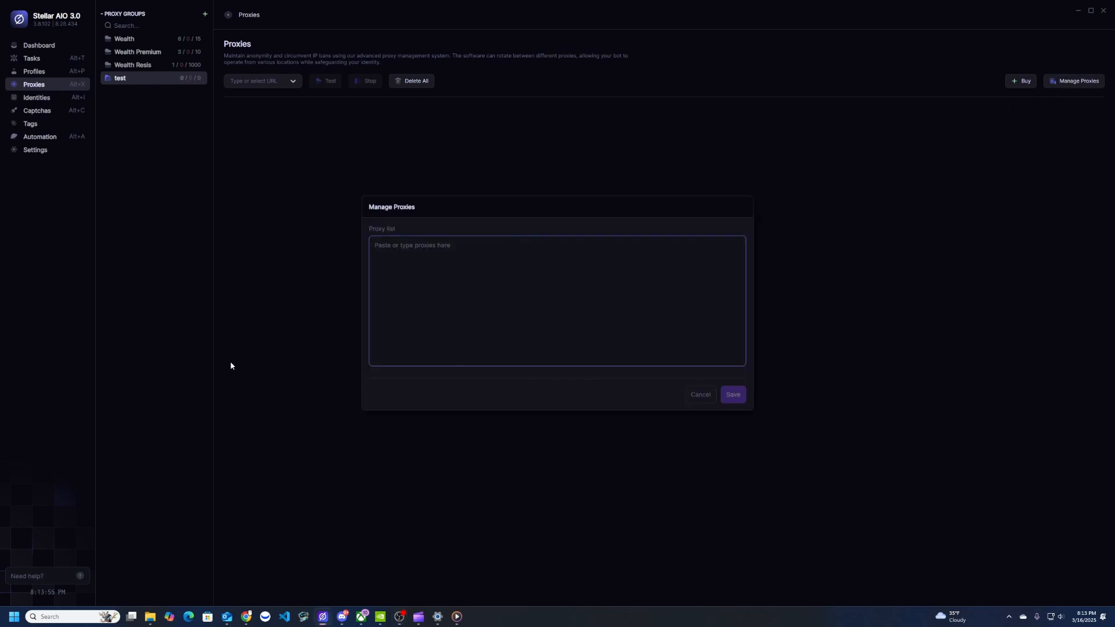
{"action": "left_click", "coordinate": [701, 401]}
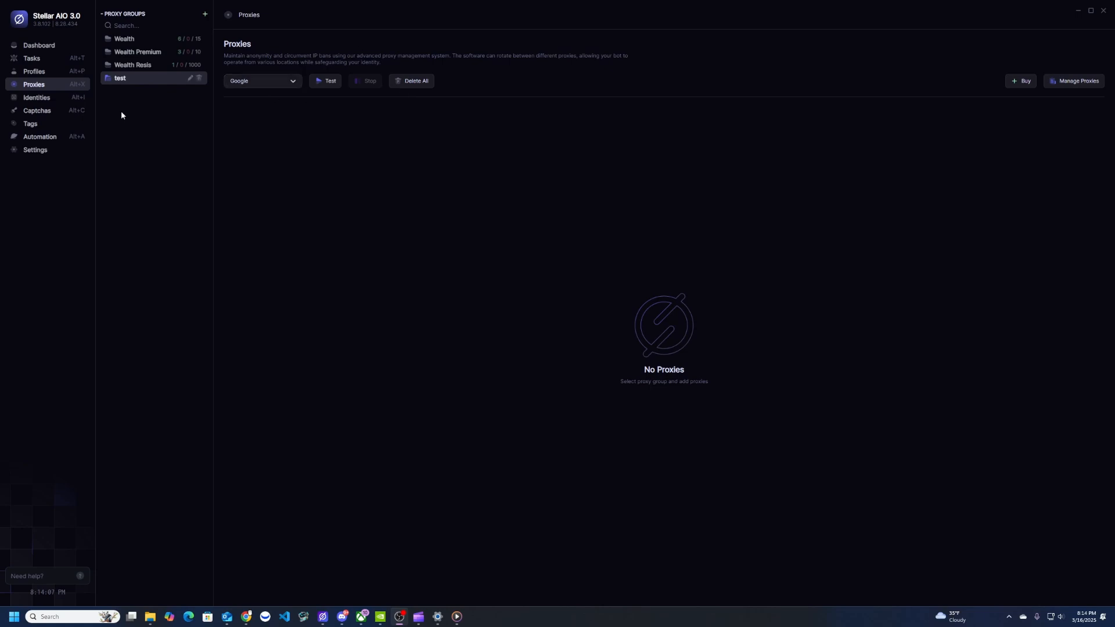
{"action": "left_click", "coordinate": [272, 83]}
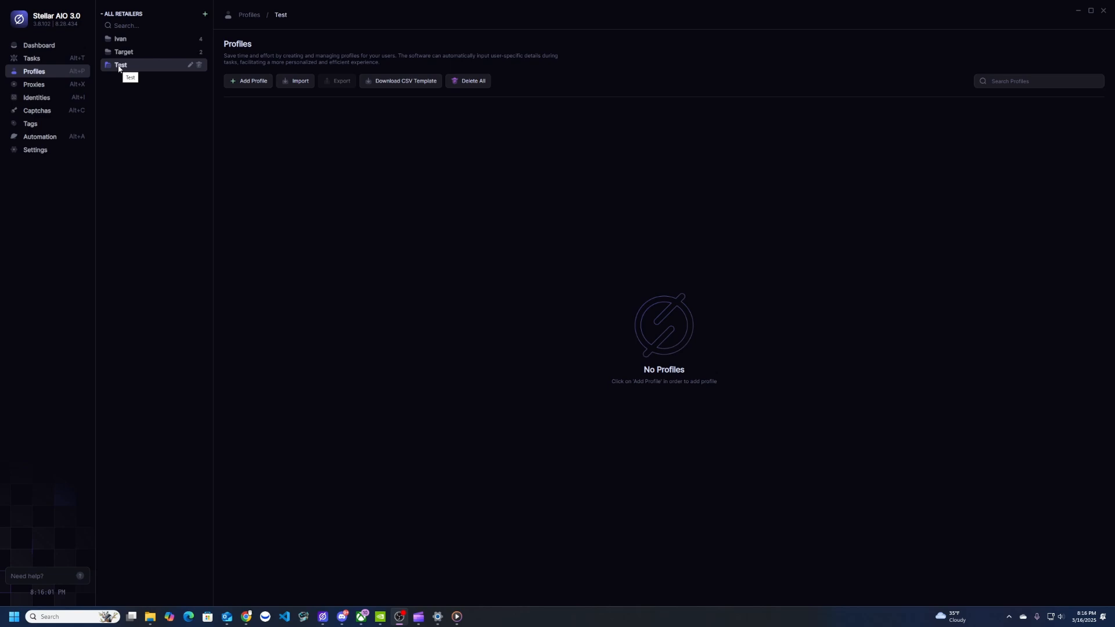
Start adding a new profile from the Profiles page
{"action": "left_click", "coordinate": [253, 85]}
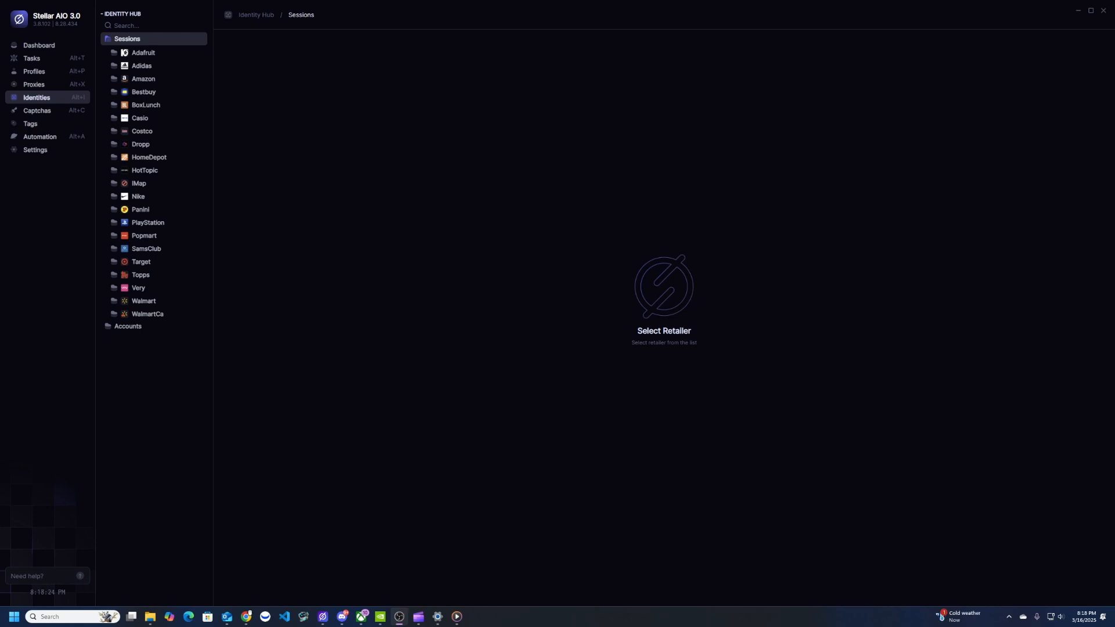
Search the session folders for 'imap' and open the IMap sessions
{"action": "left_click", "coordinate": [136, 25]}
{"action": "type", "text": "imap"}
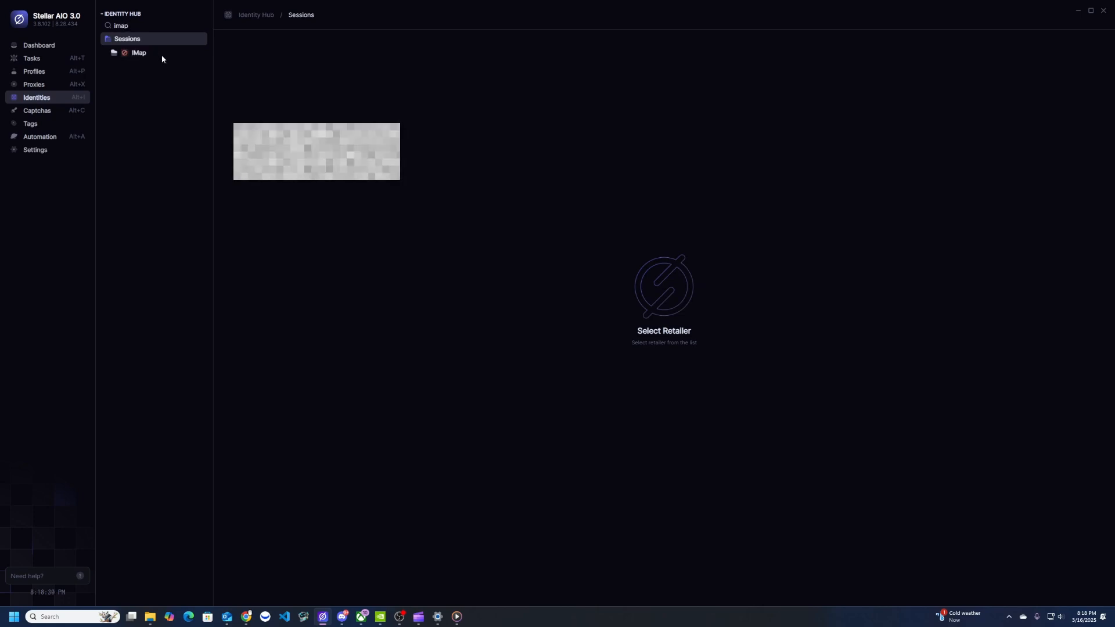
{"action": "left_click", "coordinate": [162, 55]}
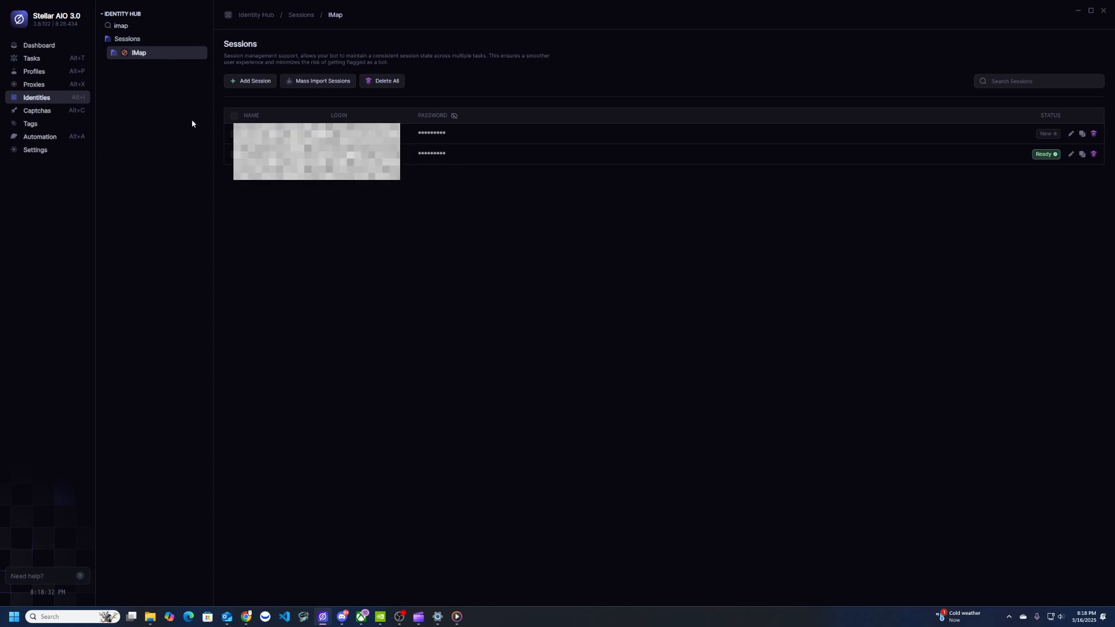
Start a Gmail-hosted IMAP session named 'Test', moving on to the email and password fields
{"action": "left_click", "coordinate": [245, 83]}
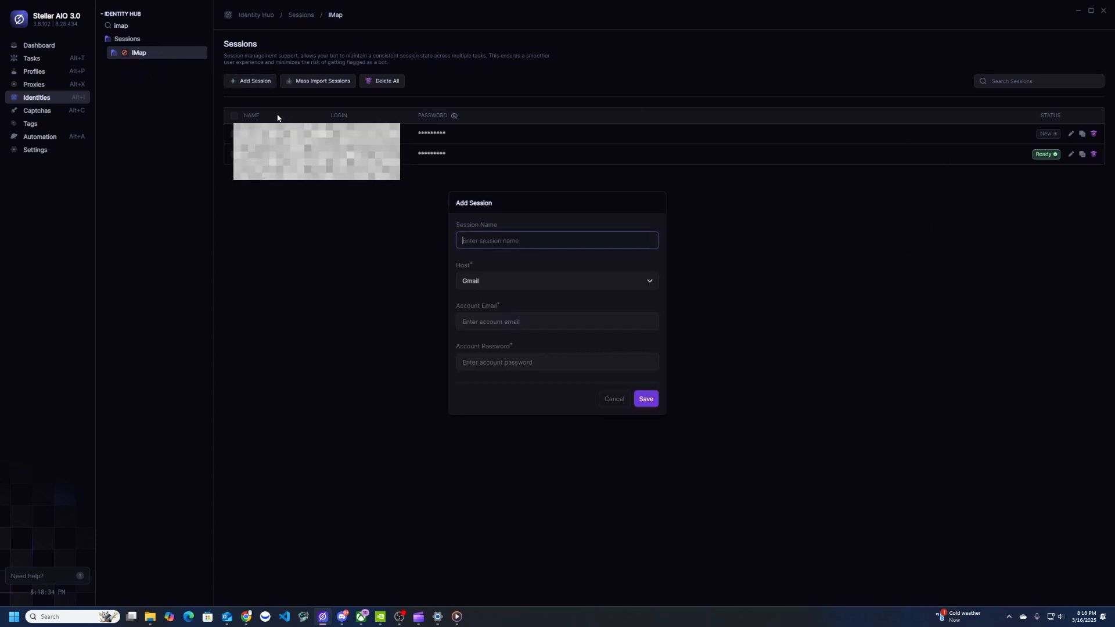
{"action": "left_click", "coordinate": [492, 282]}
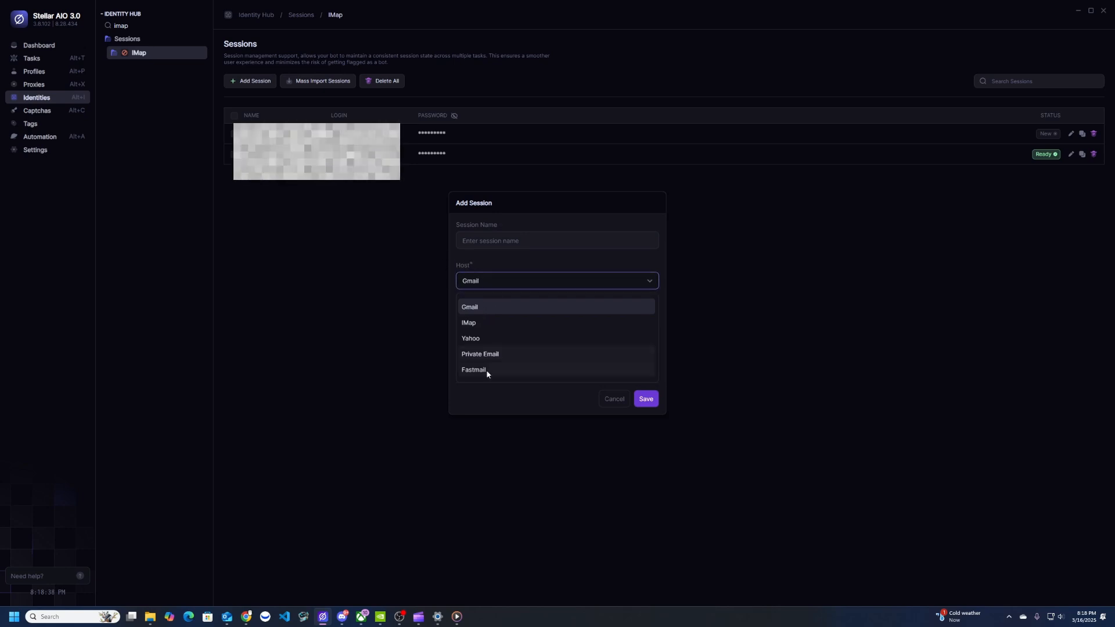
{"action": "left_click", "coordinate": [468, 308]}
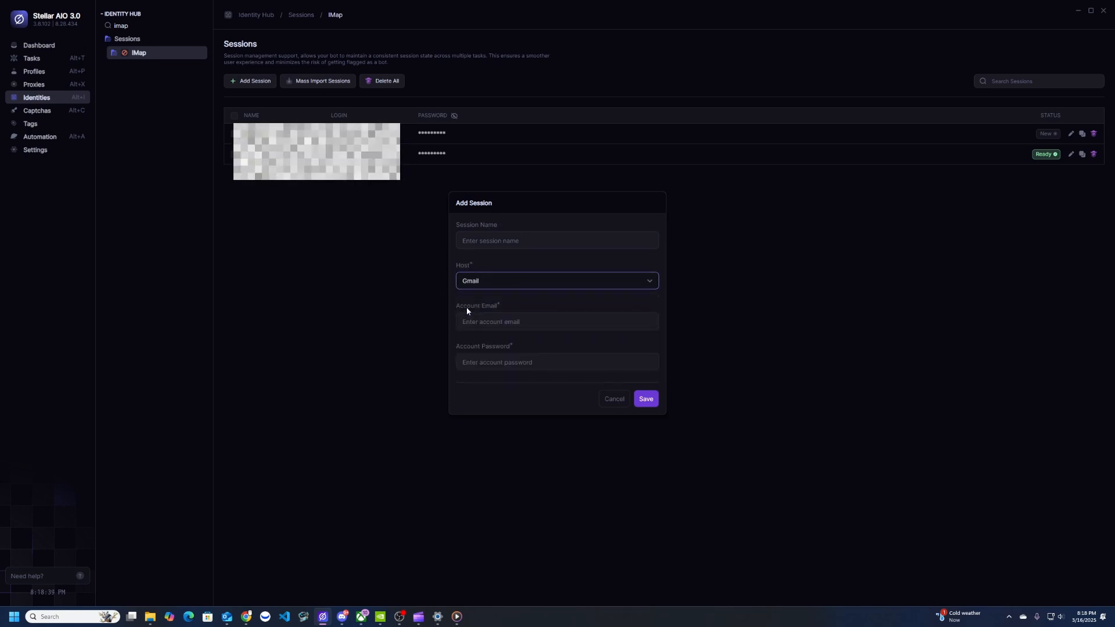
{"action": "left_click", "coordinate": [489, 239]}
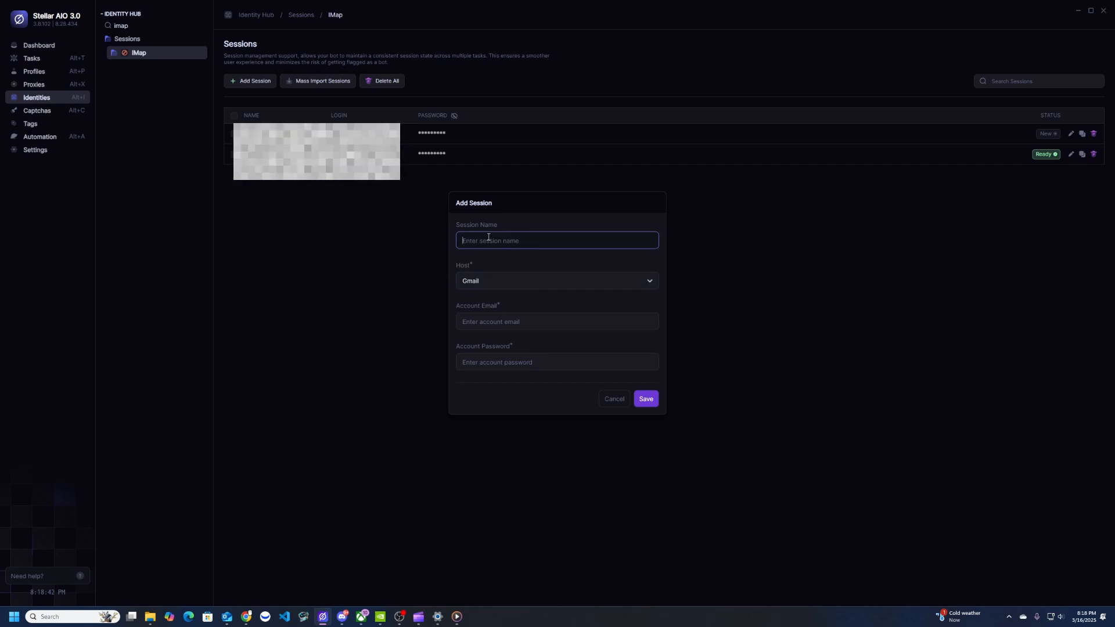
{"action": "type", "text": "Test"}
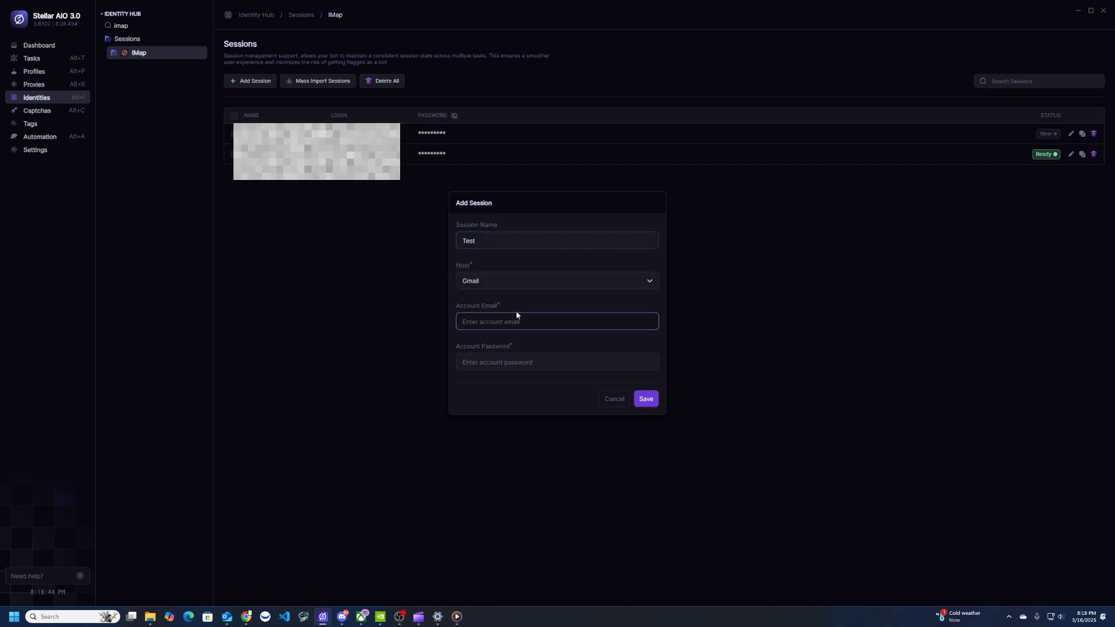
{"action": "left_click", "coordinate": [539, 327]}
{"action": "left_click", "coordinate": [539, 366]}
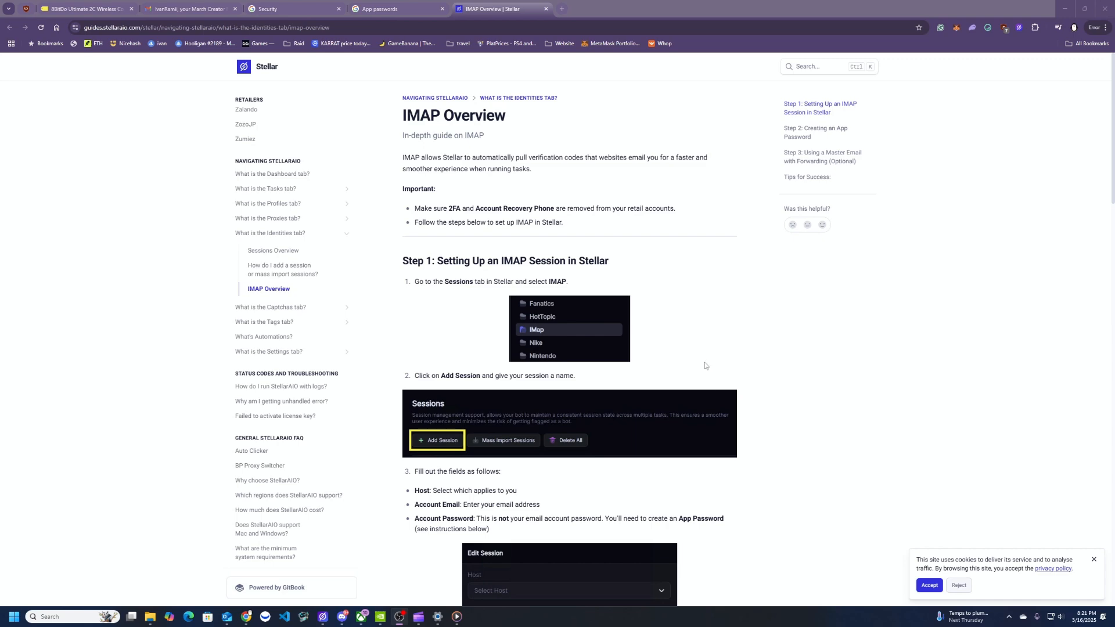
Read the IMAP guide's app password steps to the bottom, then switch to the Gmail tab
{"action": "scroll", "coordinate": [859, 432], "scroll_direction": "down", "scroll_amount": 10}
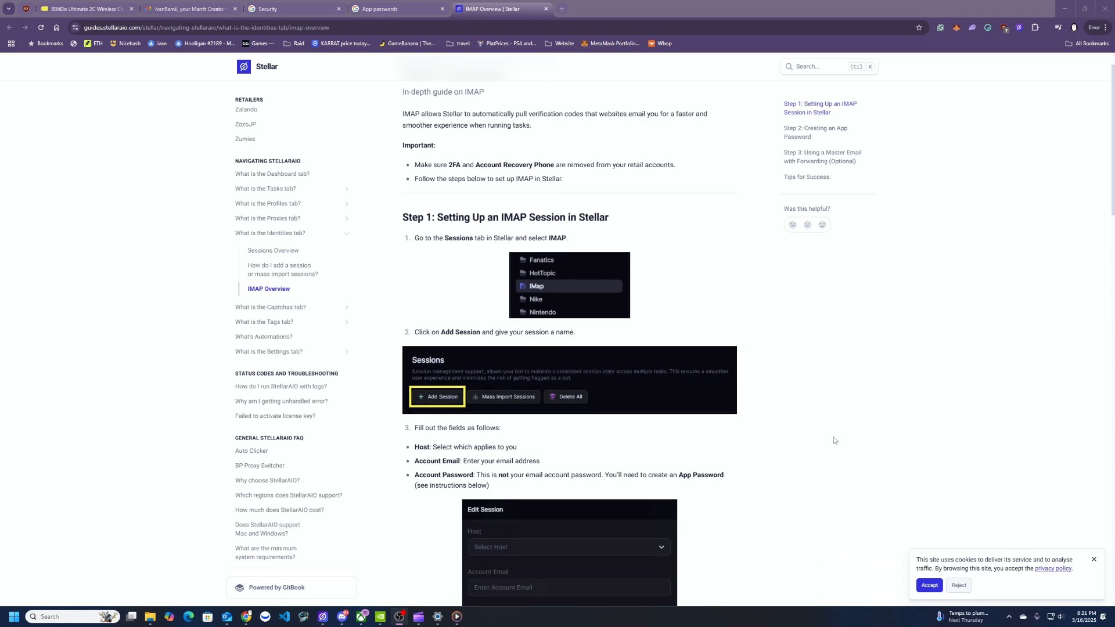
{"action": "scroll", "coordinate": [709, 345], "scroll_direction": "down", "scroll_amount": 4}
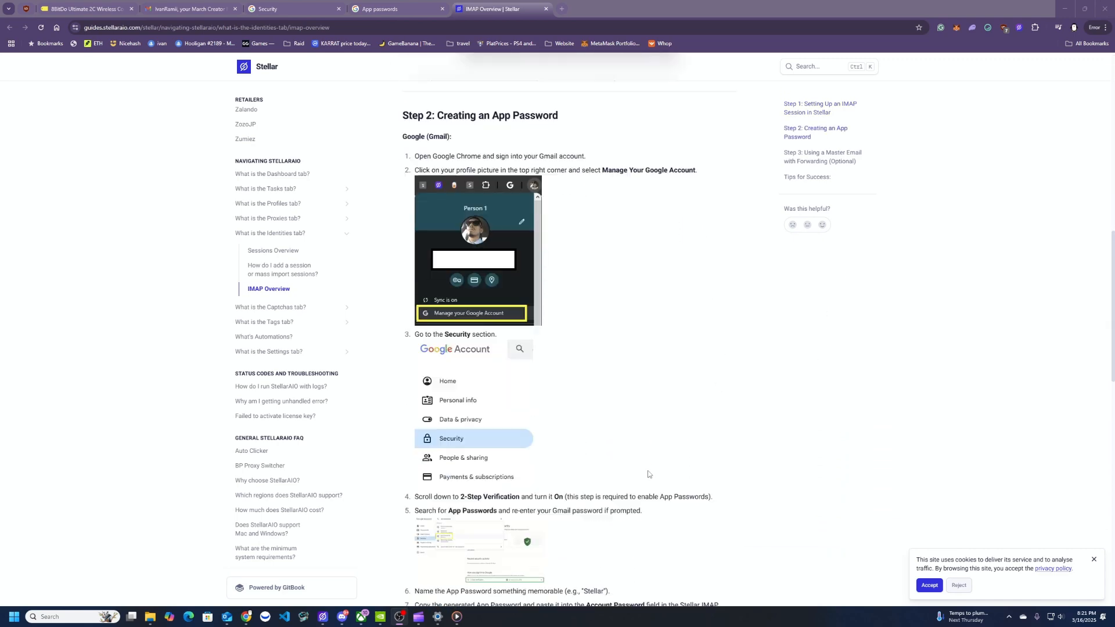
{"action": "scroll", "coordinate": [729, 421], "scroll_direction": "down", "scroll_amount": 3}
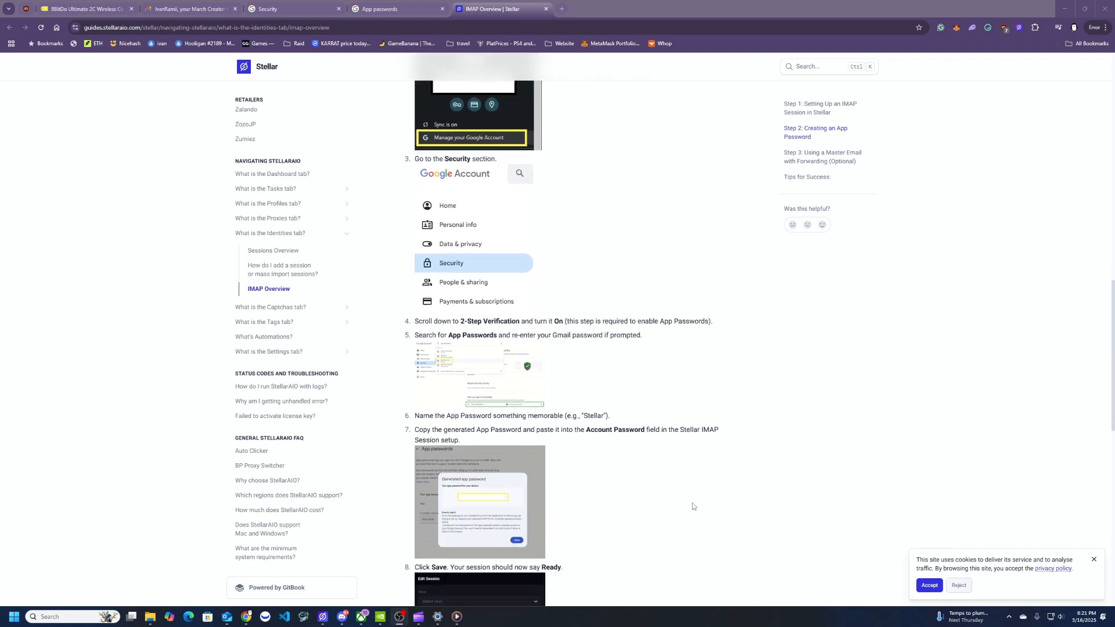
{"action": "scroll", "coordinate": [692, 502], "scroll_direction": "down", "scroll_amount": 5}
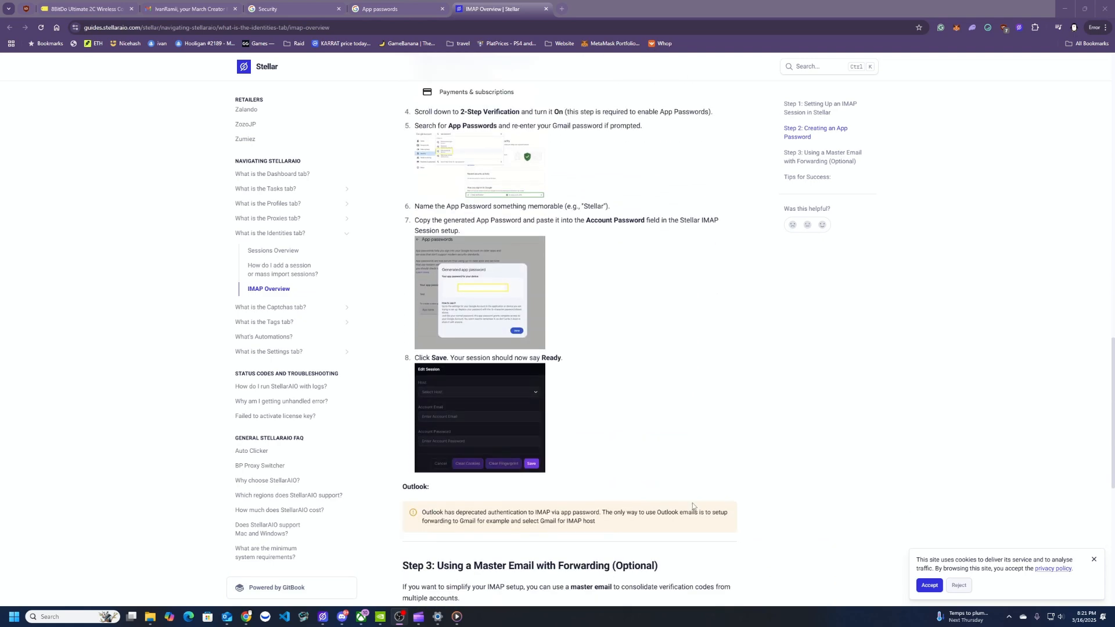
{"action": "scroll", "coordinate": [688, 488], "scroll_direction": "down", "scroll_amount": 5}
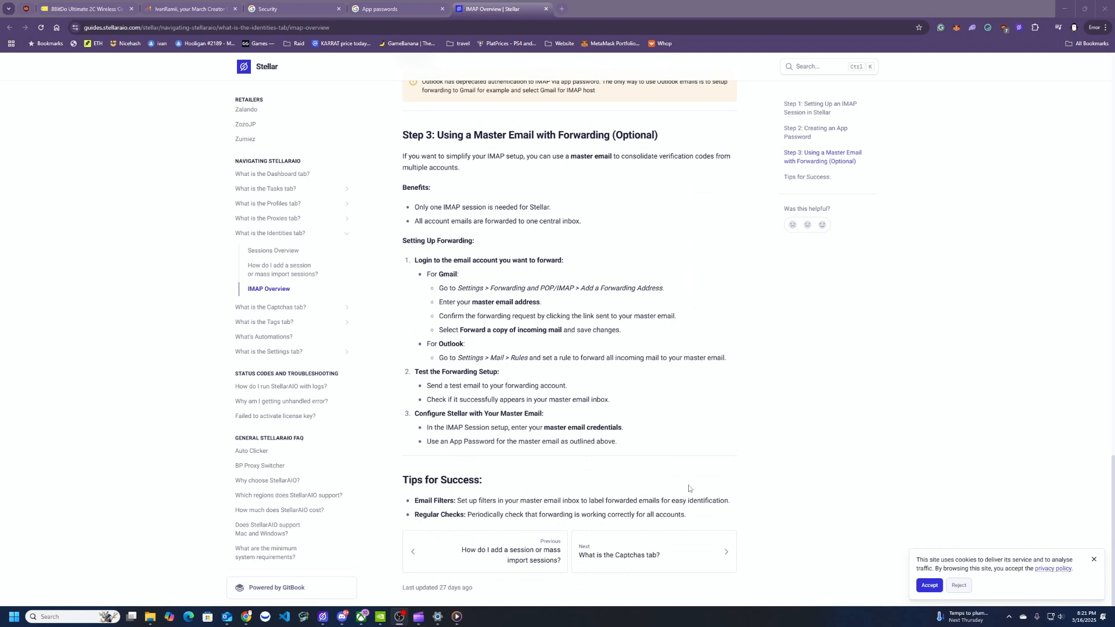
{"action": "left_click", "coordinate": [190, 10]}
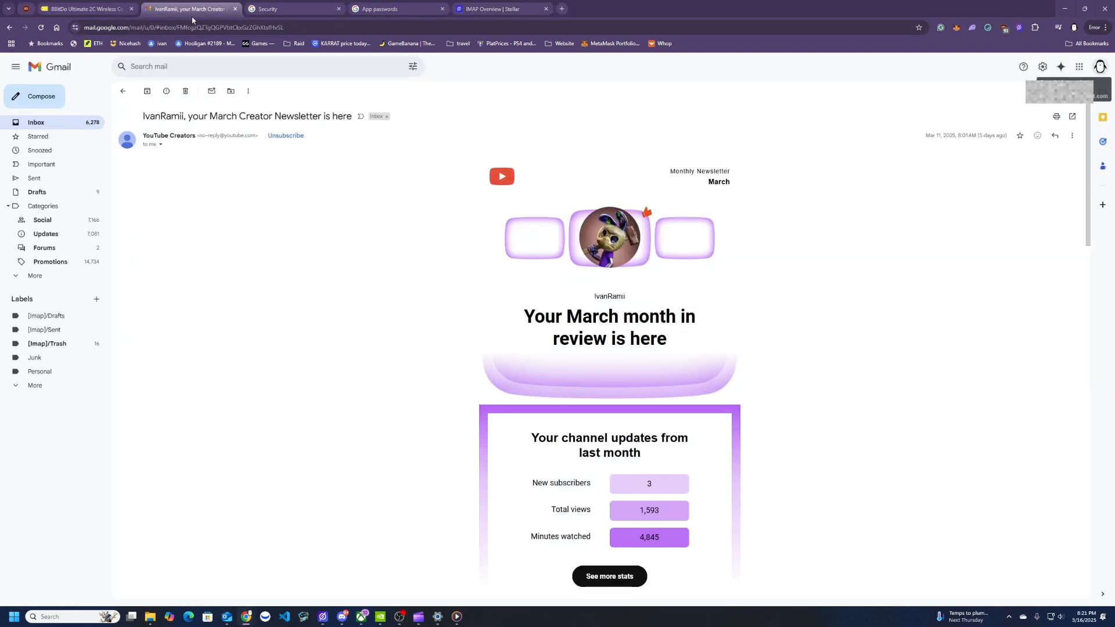
Reach Google Account's App passwords page via Security and select the app name Stellar
{"action": "left_click", "coordinate": [1100, 67]}
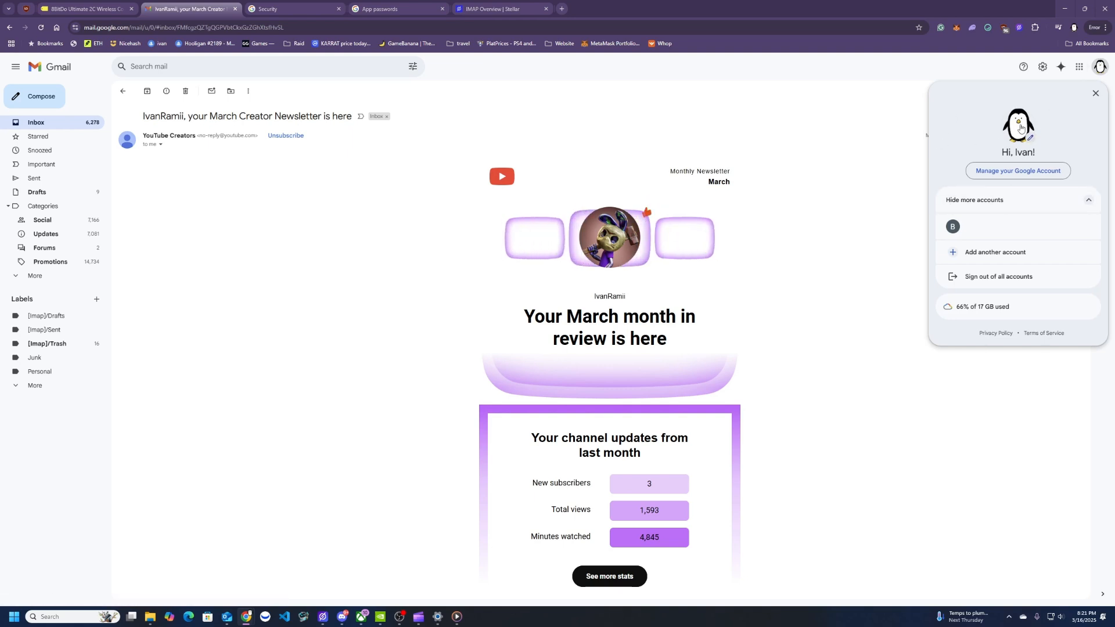
{"action": "left_click", "coordinate": [302, 11]}
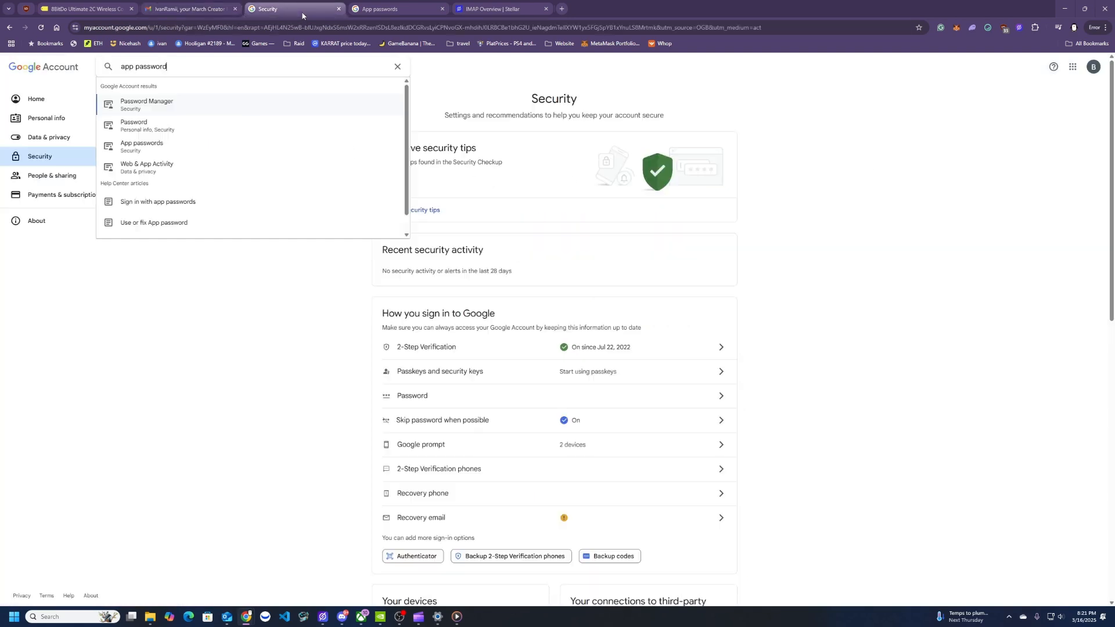
{"action": "left_click", "coordinate": [242, 347]}
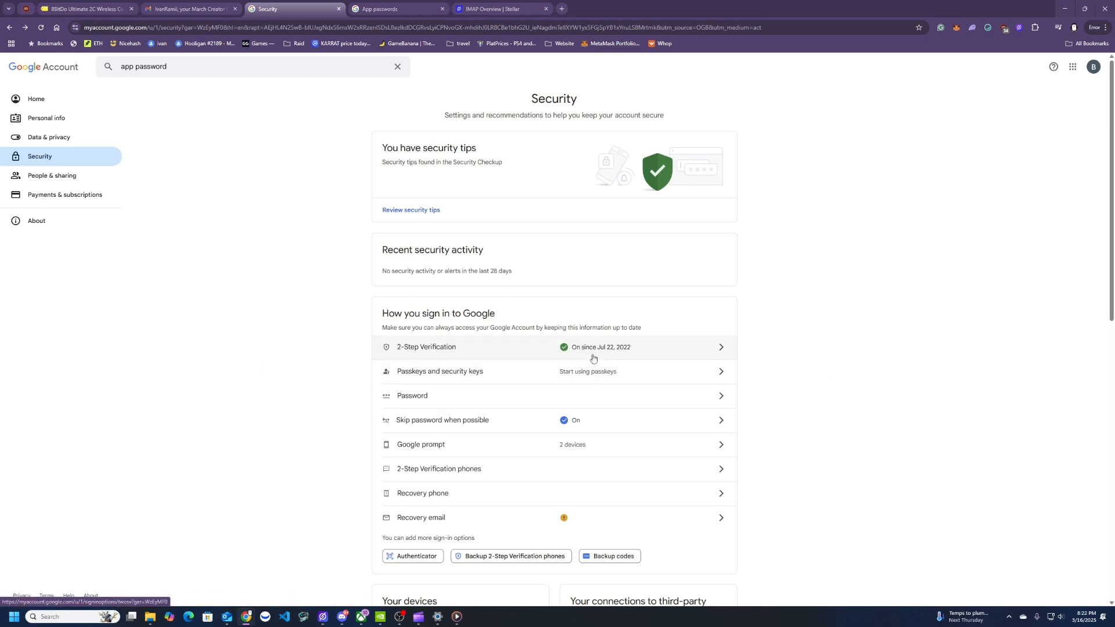
{"action": "left_click", "coordinate": [181, 67]}
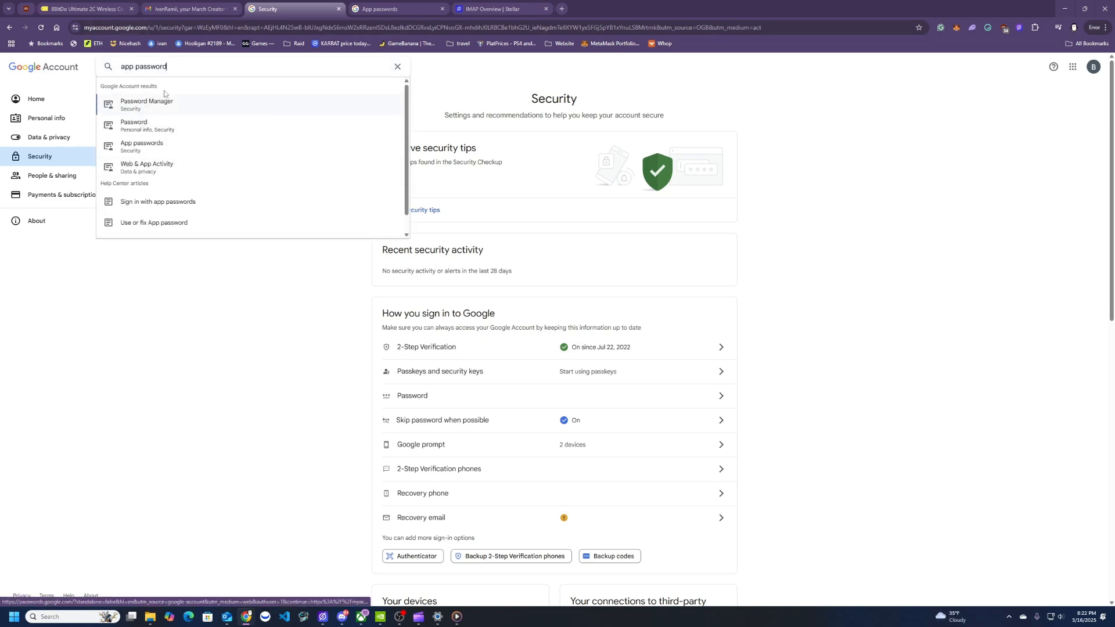
{"action": "left_click", "coordinate": [380, 8]}
{"action": "left_click_drag", "start_coordinate": [446, 254], "coordinate": [373, 252]}
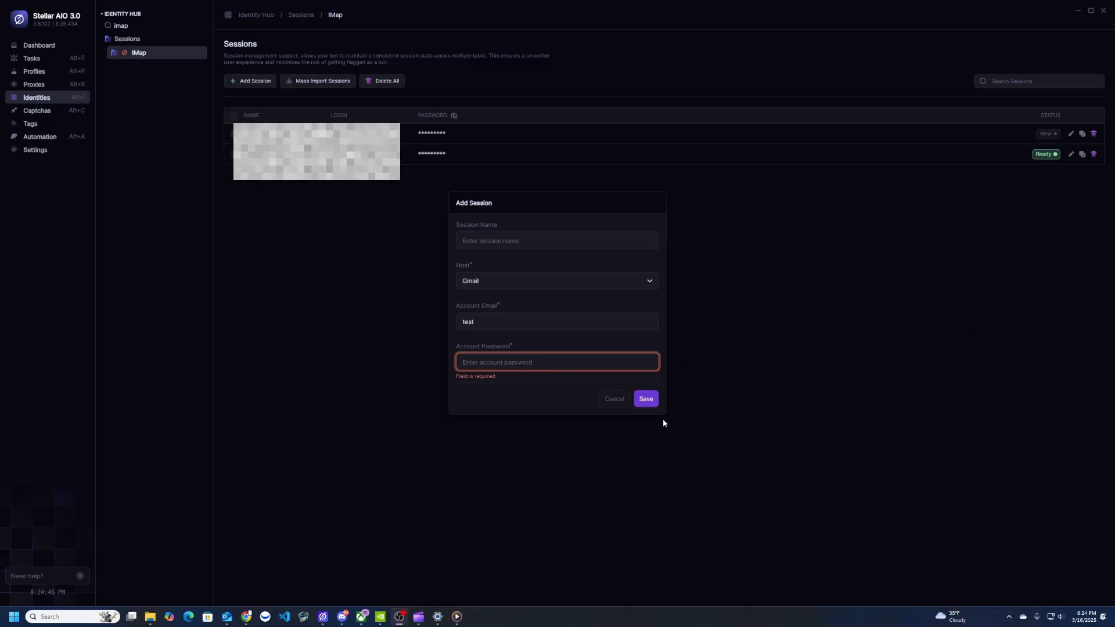
Select the entered account email in the IMAP session form, then minimize Stellar AIO
{"action": "left_click", "coordinate": [517, 361]}
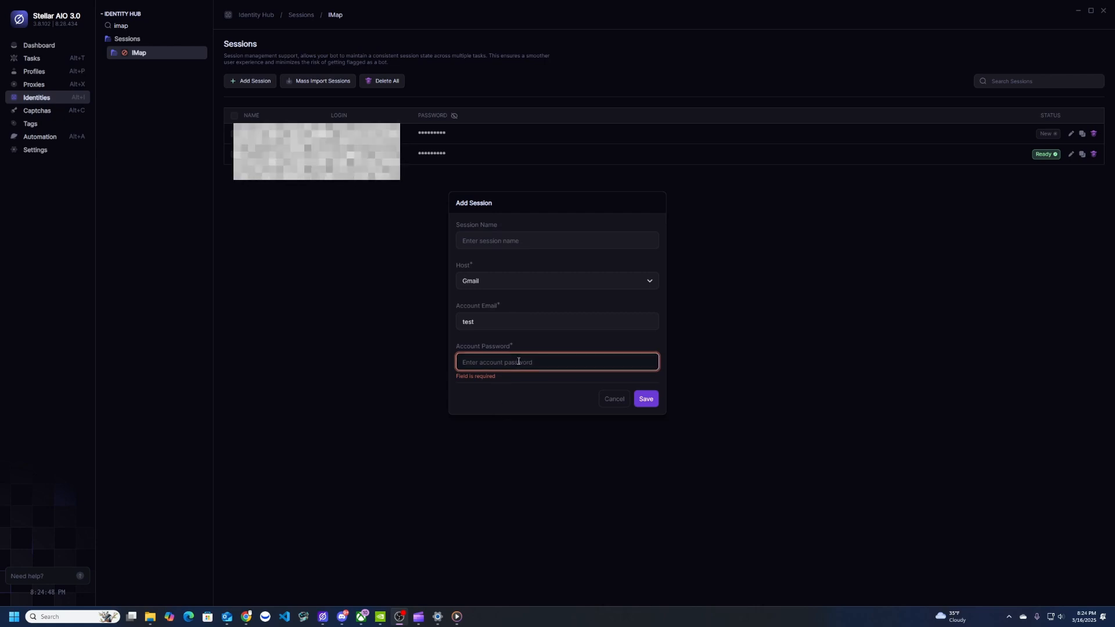
{"action": "left_click", "coordinate": [504, 319]}
{"action": "left_click_drag", "start_coordinate": [503, 319], "coordinate": [455, 316]}
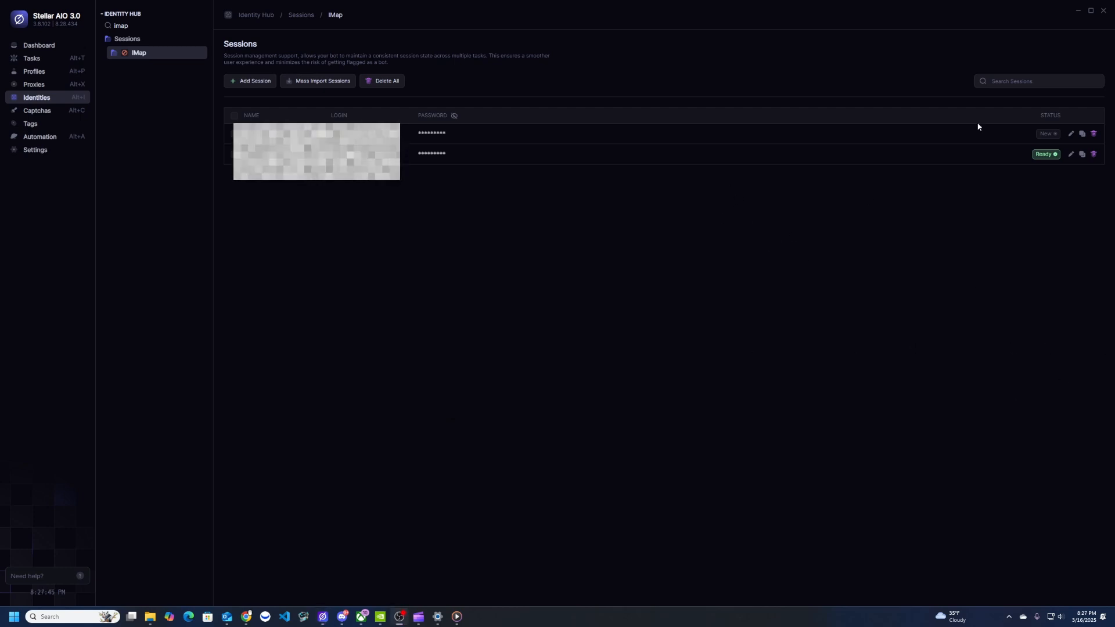
{"action": "left_click", "coordinate": [1078, 10]}
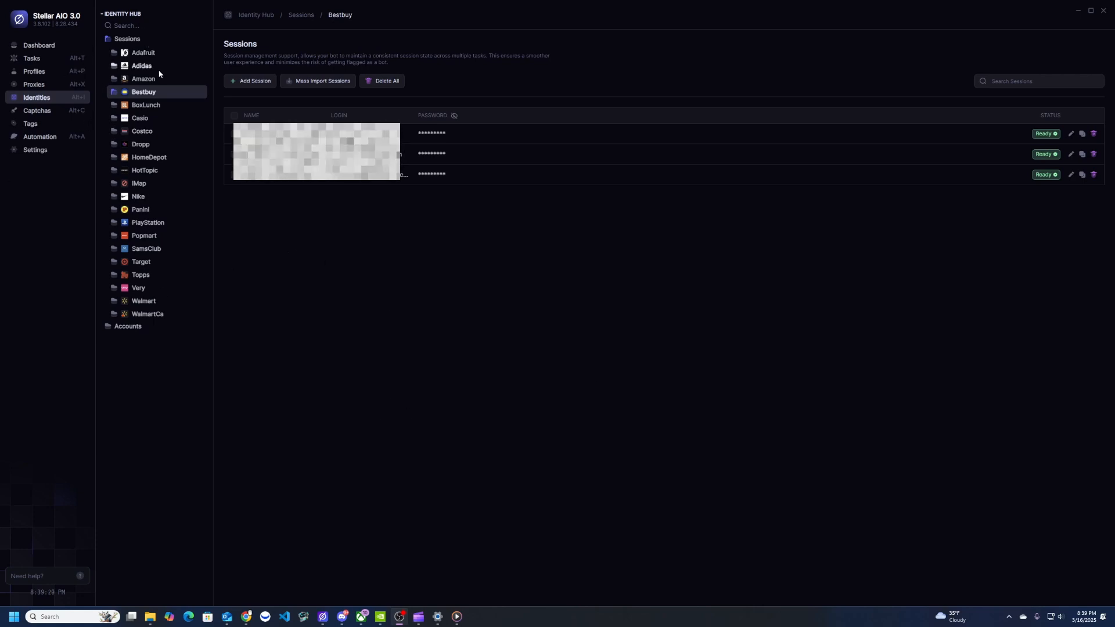
Search the session folders for 'be' and reopen the Bestbuy sessions list
{"action": "left_click", "coordinate": [129, 25]}
{"action": "type", "text": "be"}
{"action": "left_click", "coordinate": [150, 53]}
{"action": "left_click", "coordinate": [150, 53]}
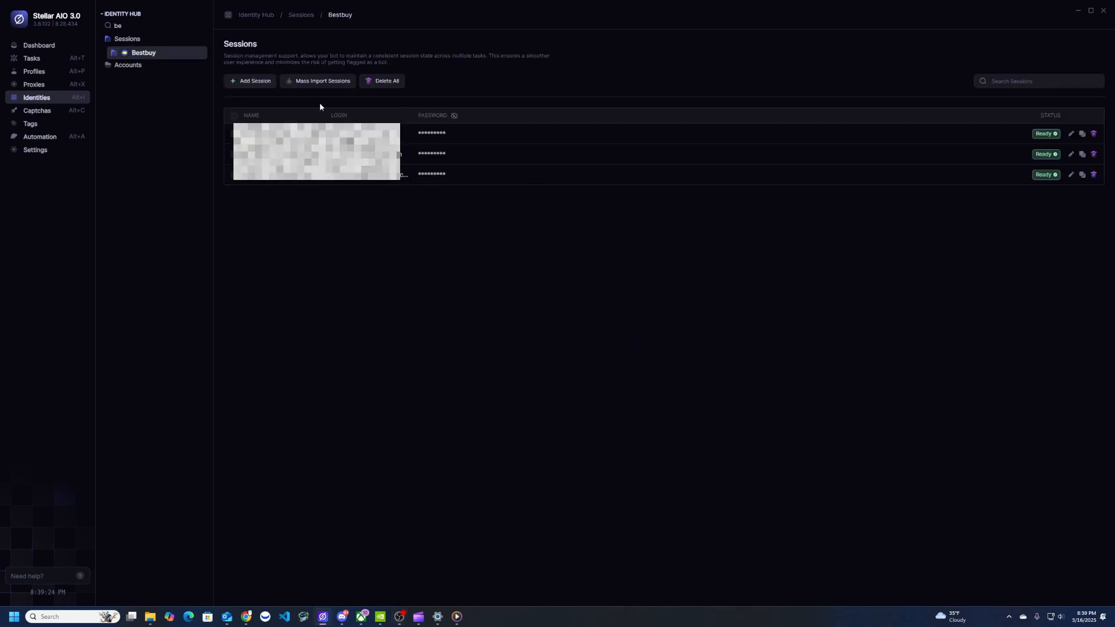
Draft a Bestbuy session named 'Test' with a placeholder password, then cancel without saving
{"action": "left_click", "coordinate": [244, 84]}
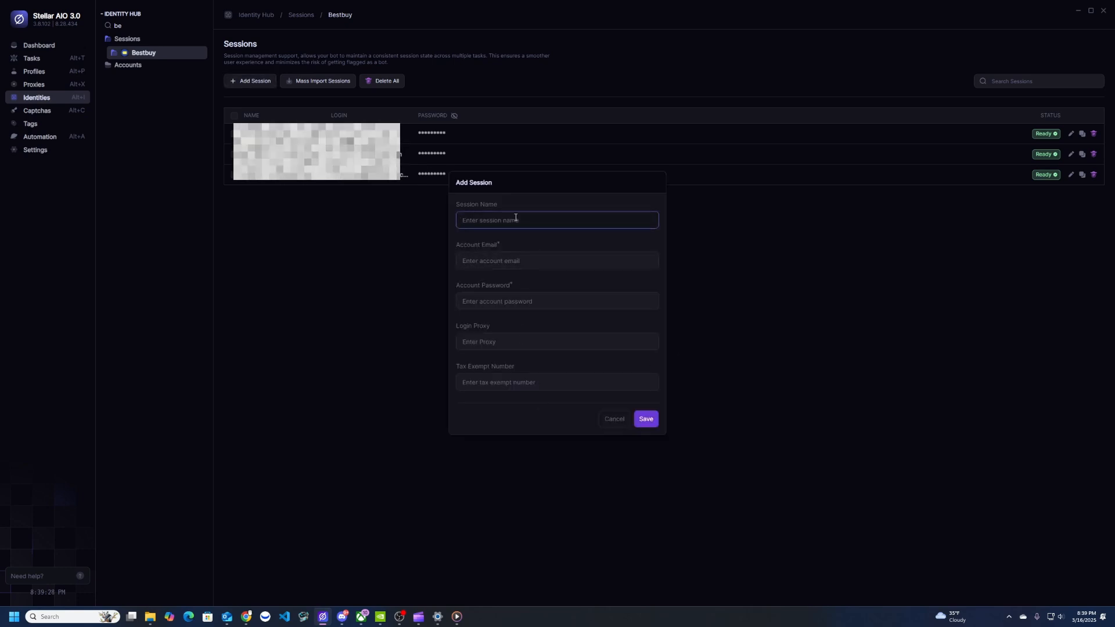
{"action": "type", "text": "Test"}
{"action": "left_click", "coordinate": [484, 263]}
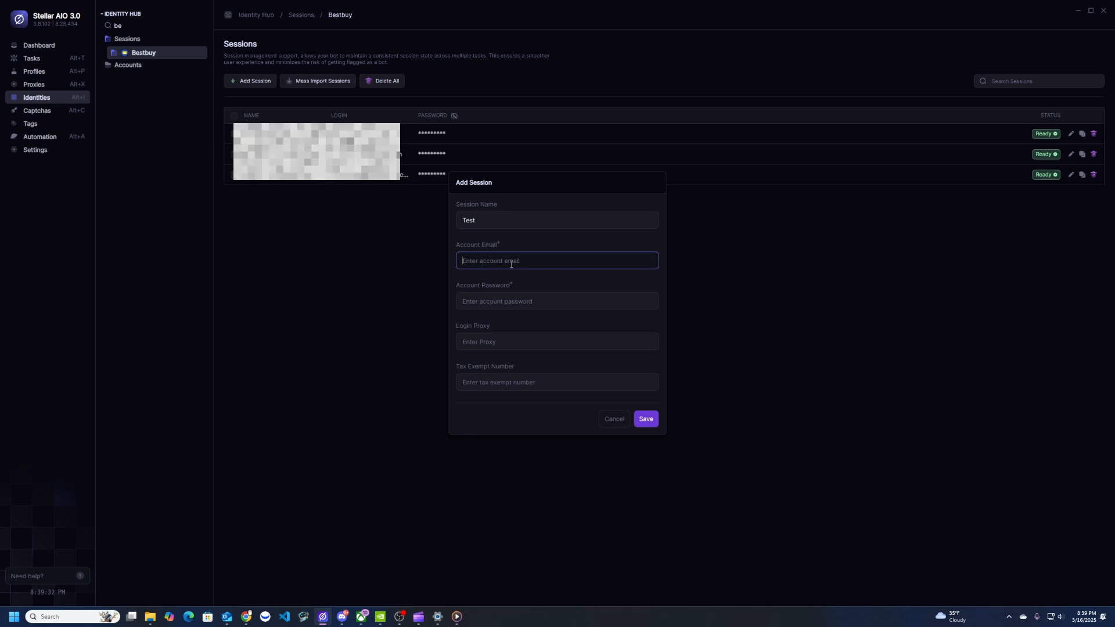
{"action": "left_click", "coordinate": [502, 296]}
{"action": "type", "text": "pass"}
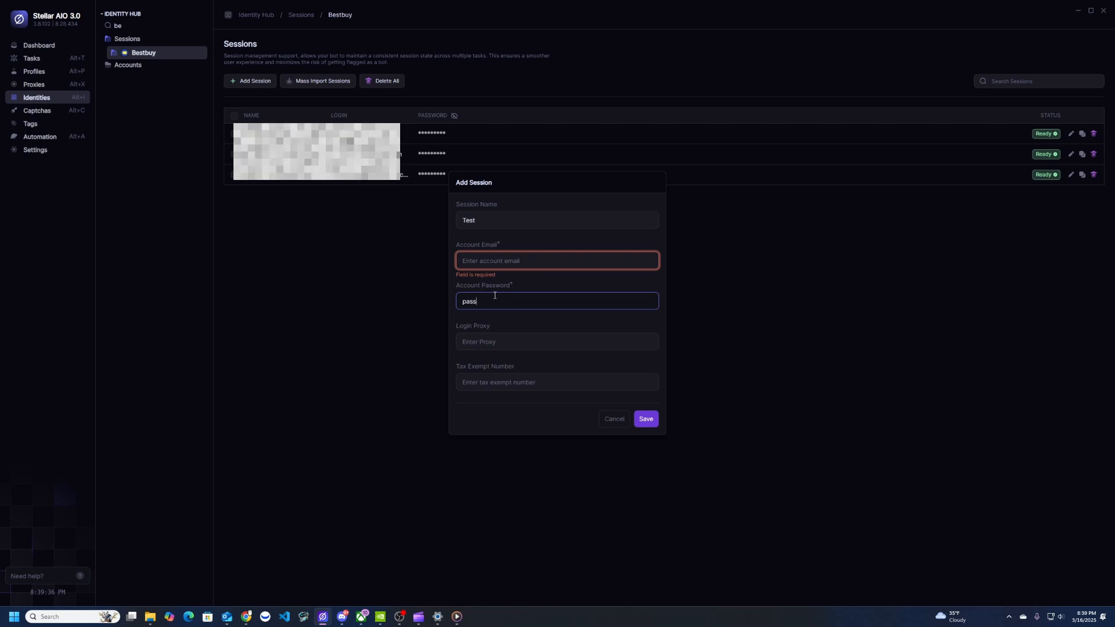
{"action": "left_click", "coordinate": [516, 346]}
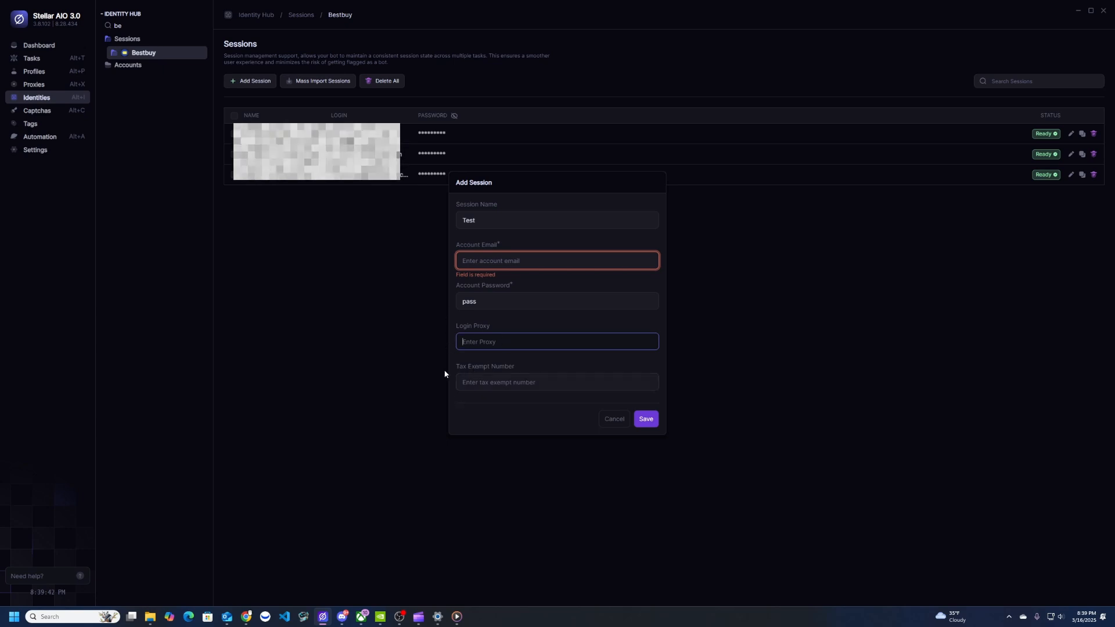
{"action": "left_click", "coordinate": [624, 417]}
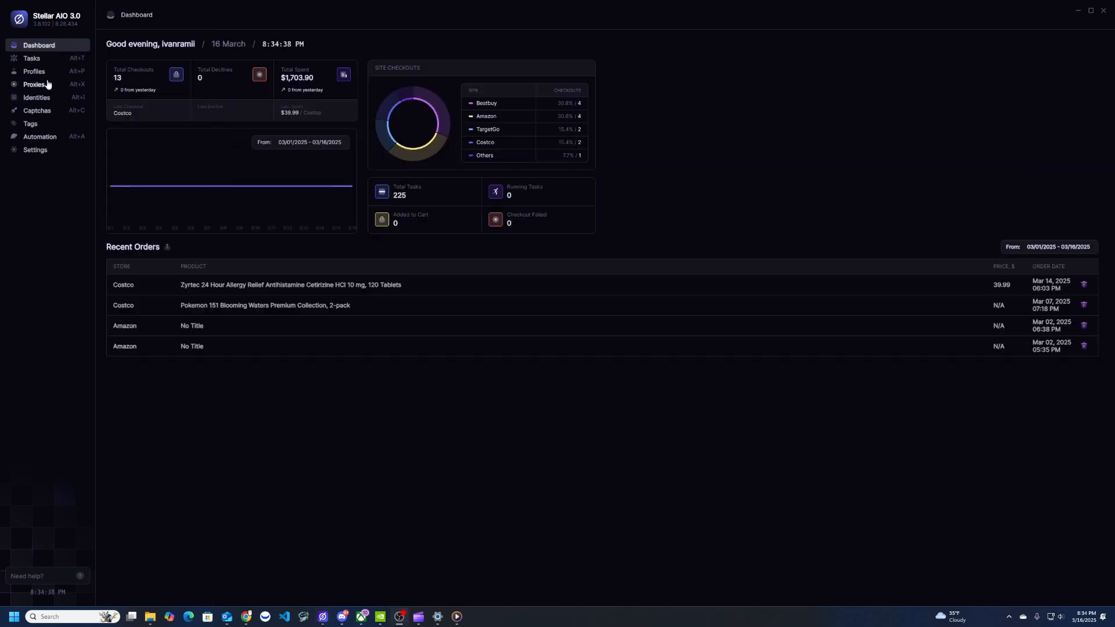
Add a Bestbuy task group called 'test' under My Task Groups and open it
{"action": "left_click", "coordinate": [34, 58]}
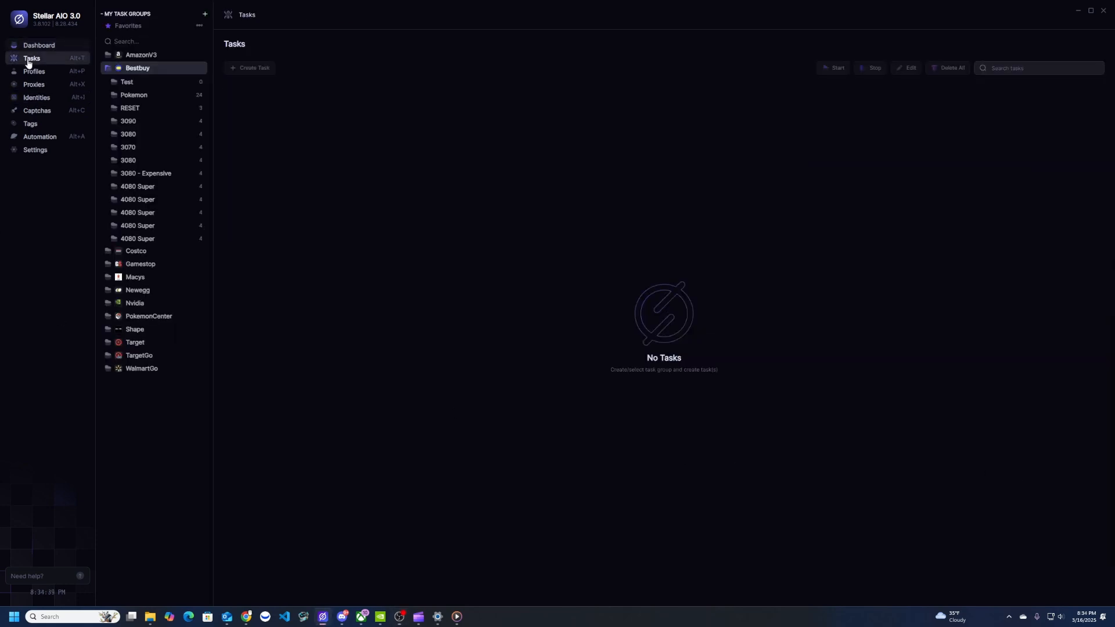
{"action": "left_click", "coordinate": [205, 14]}
{"action": "type", "text": "best"}
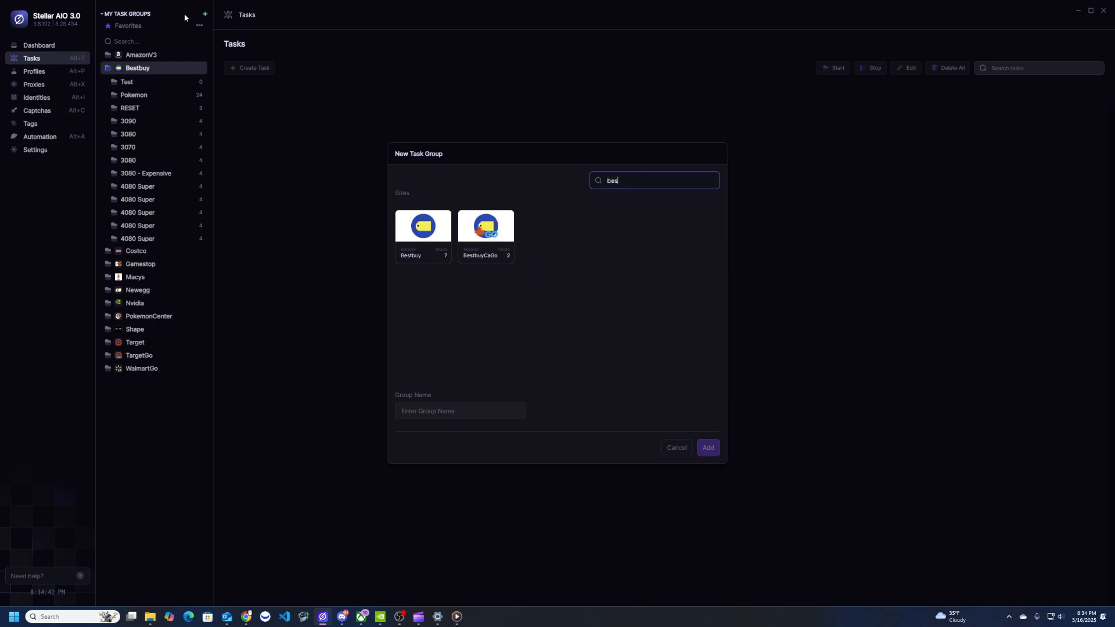
{"action": "left_click", "coordinate": [422, 232]}
{"action": "left_click", "coordinate": [460, 410]}
{"action": "type", "text": "test"}
{"action": "left_click", "coordinate": [707, 449]}
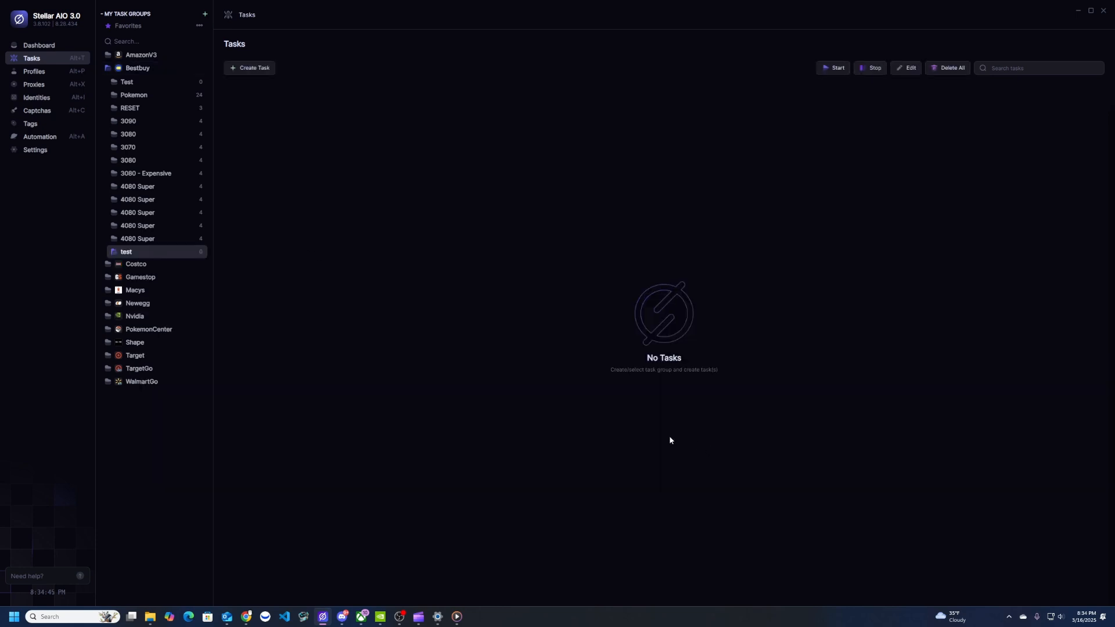
{"action": "left_click", "coordinate": [168, 256]}
{"action": "left_click", "coordinate": [168, 256]}
Create a monitor task using the Best Buy Card profile and Wealth checkout proxy
{"action": "left_click", "coordinate": [261, 69]}
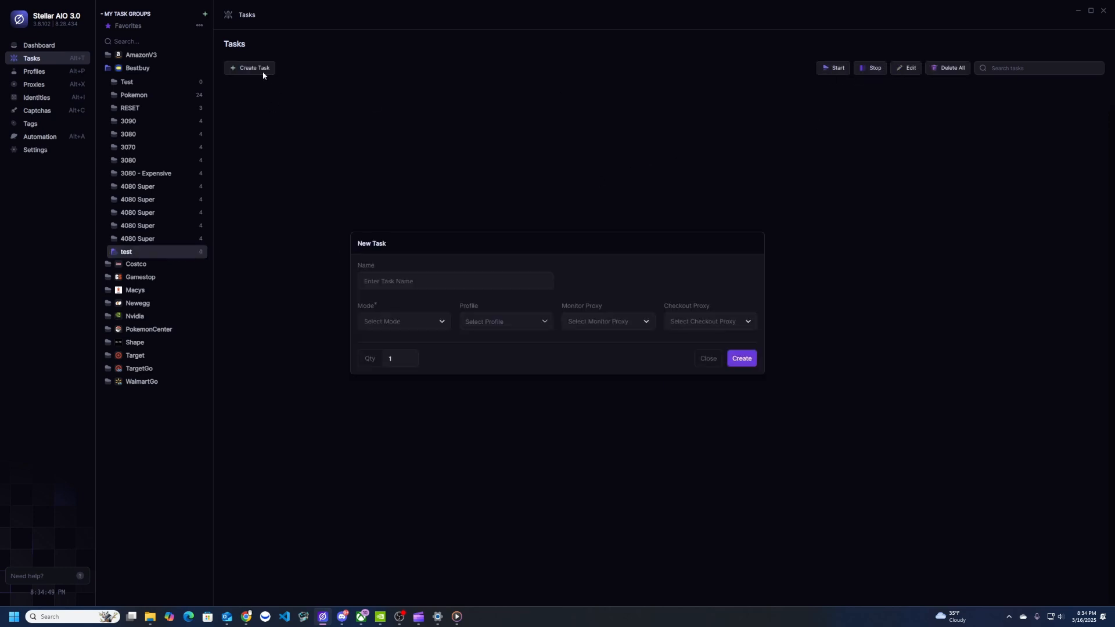
{"action": "left_click", "coordinate": [382, 314]}
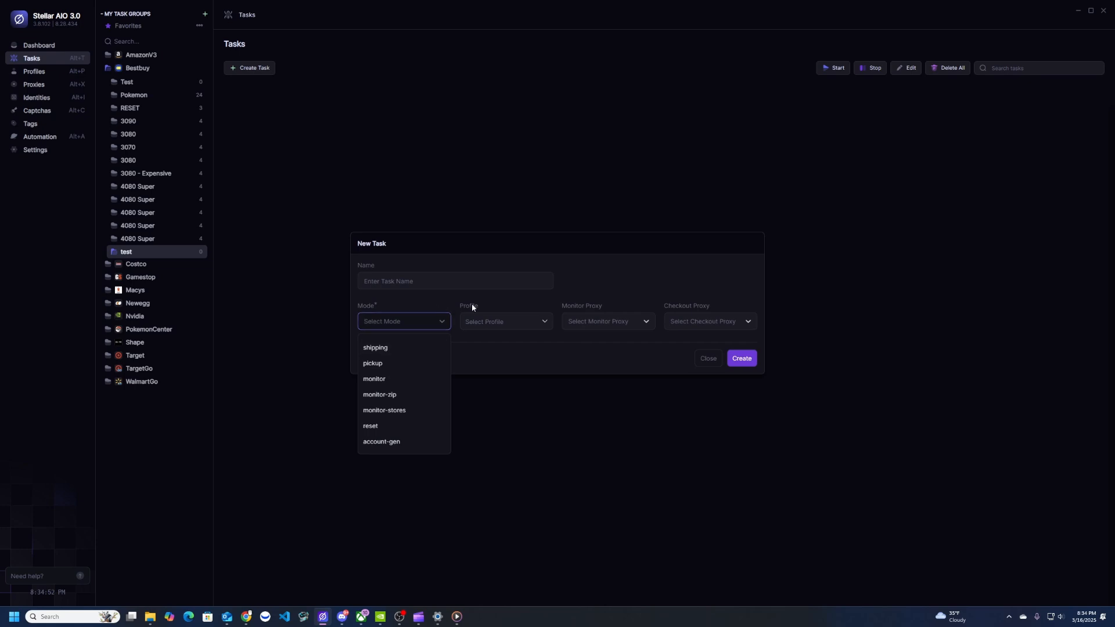
{"action": "left_click", "coordinate": [400, 384]}
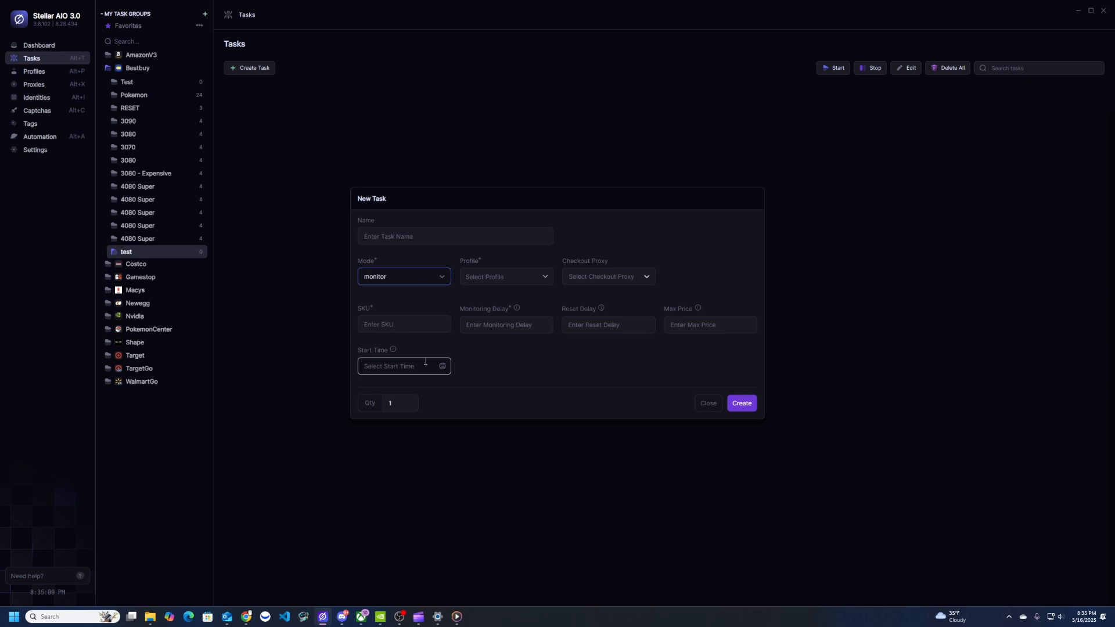
{"action": "left_click", "coordinate": [503, 277]}
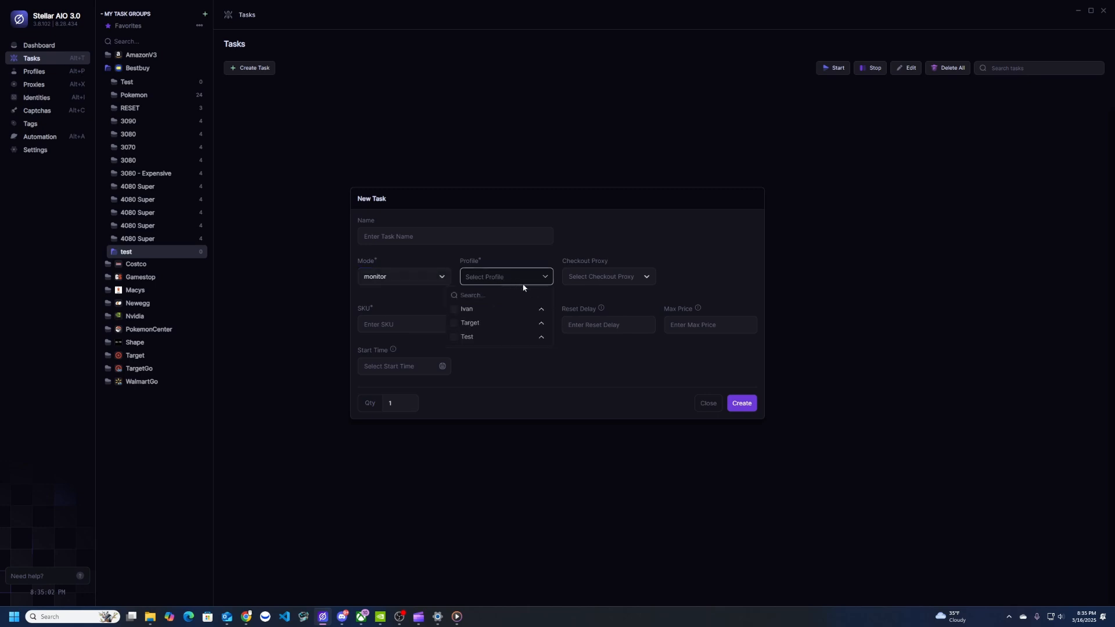
{"action": "left_click", "coordinate": [489, 309]}
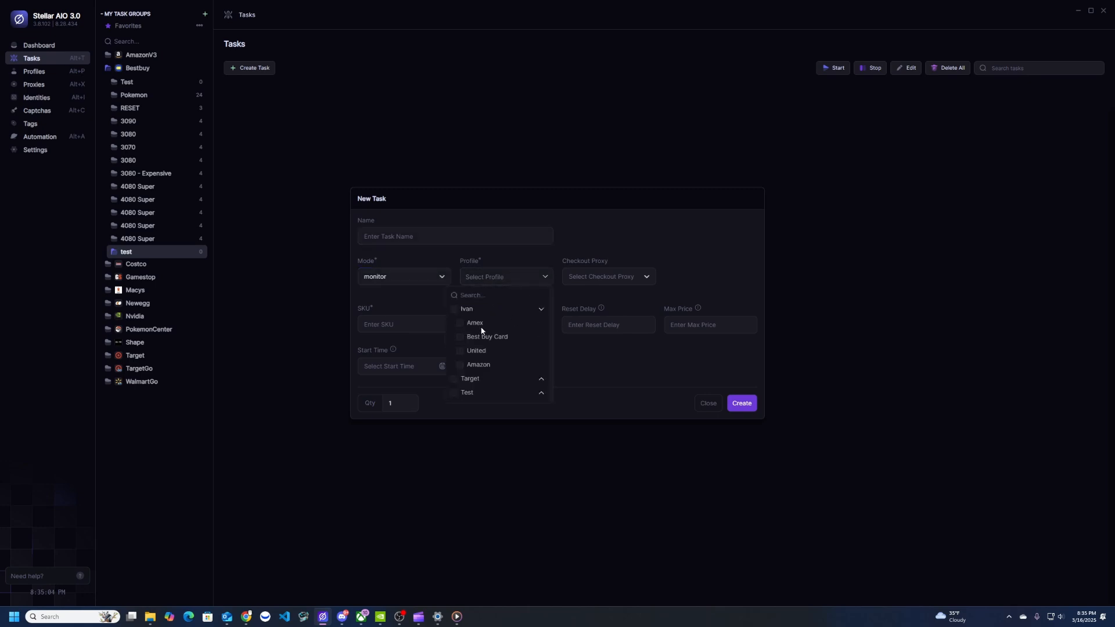
{"action": "left_click", "coordinate": [481, 338]}
{"action": "left_click", "coordinate": [587, 278]}
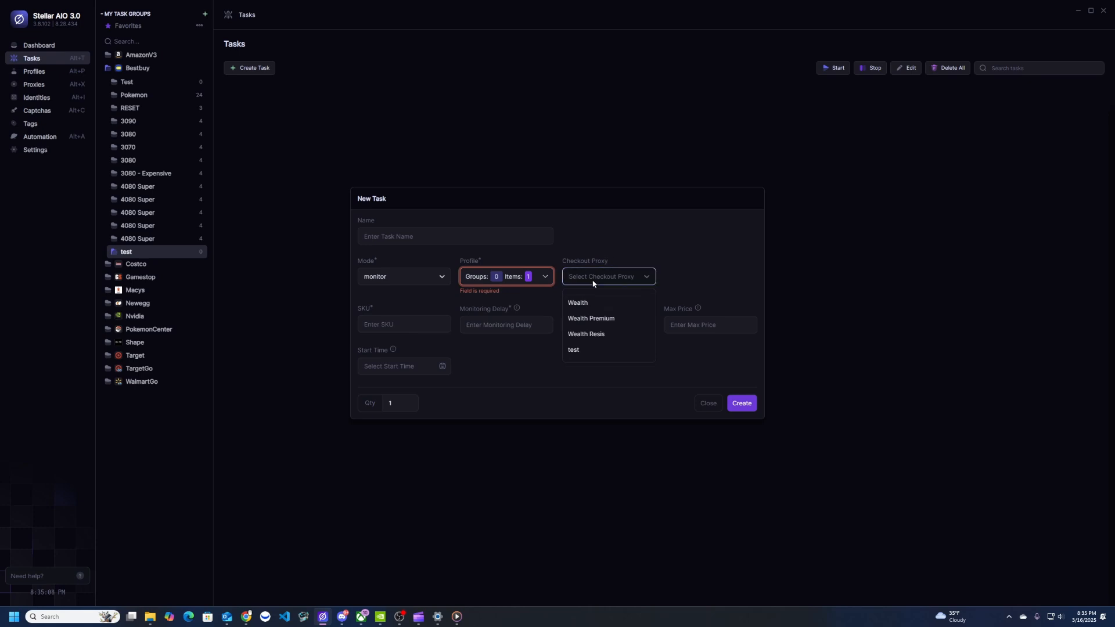
{"action": "left_click", "coordinate": [616, 303]}
Select the SKU number on Best Buy's 8BitDo controller page in the browser
{"action": "left_click", "coordinate": [419, 324]}
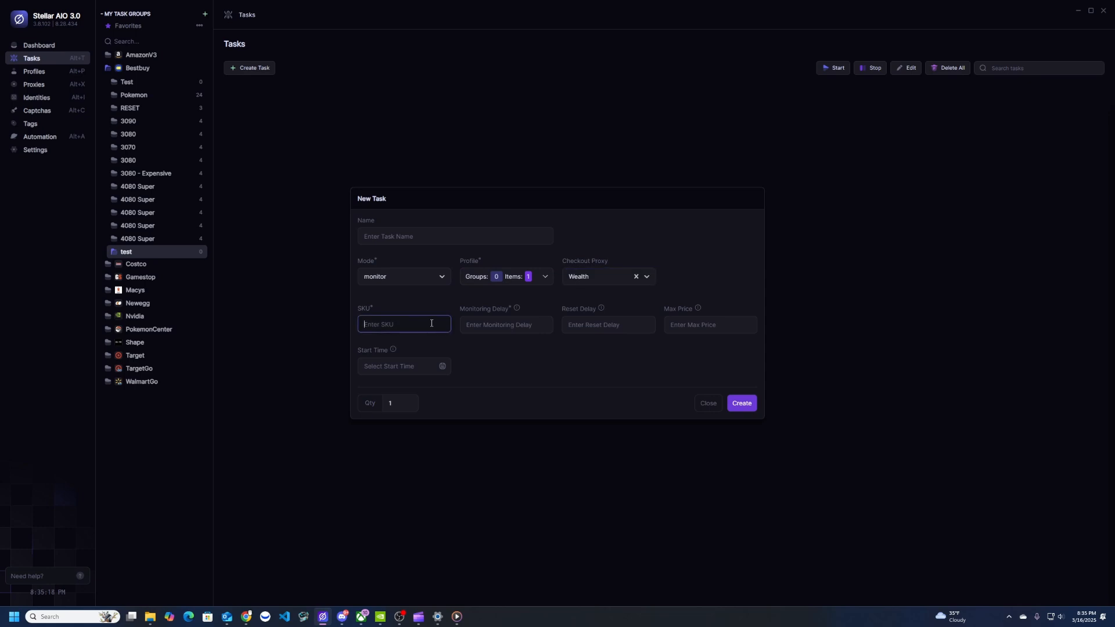
{"action": "left_click", "coordinate": [246, 617]}
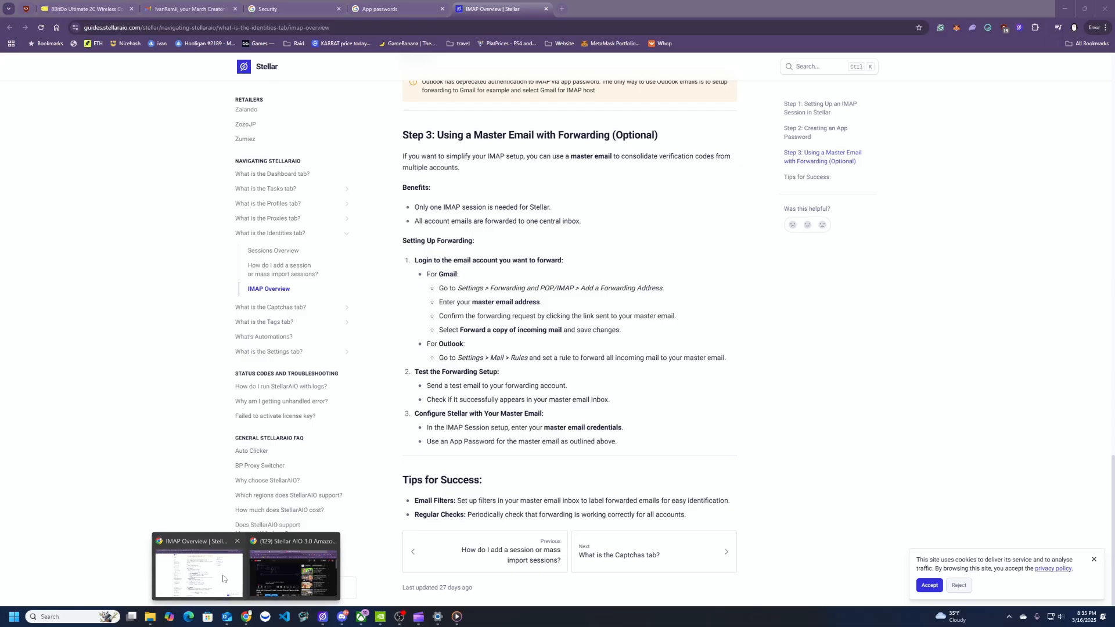
{"action": "left_click", "coordinate": [223, 579]}
{"action": "left_click", "coordinate": [81, 9]}
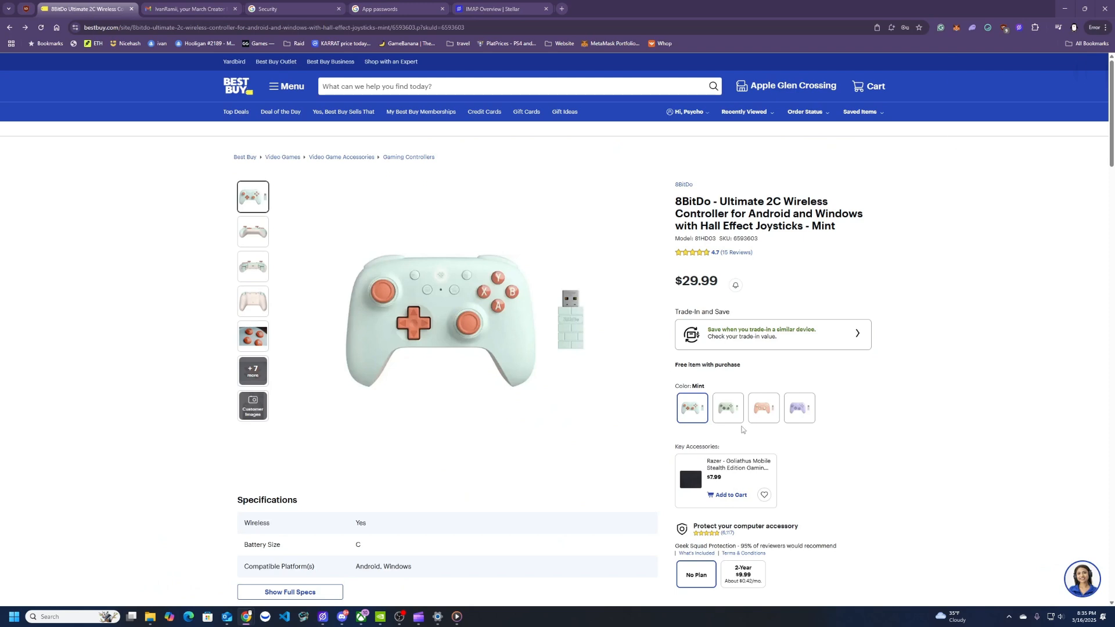
{"action": "left_click_drag", "start_coordinate": [758, 240], "coordinate": [735, 237]}
{"action": "key", "text": "ctrl+c"}
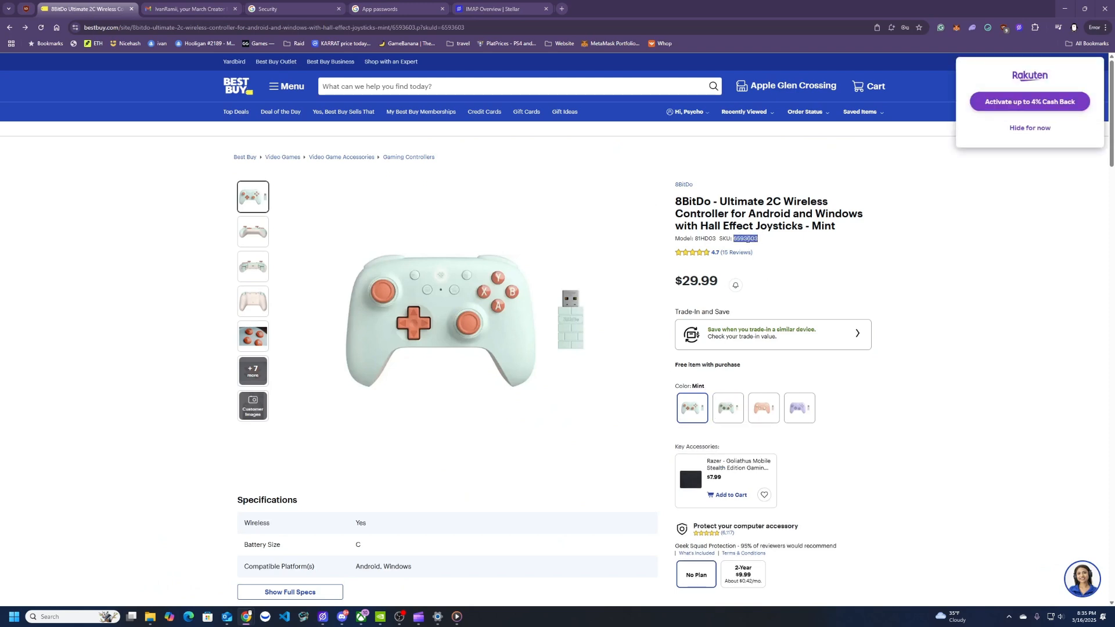
Add a monitor task for SKU 6593603 with 5000 monitoring and reset delays and max price 35
{"action": "left_click", "coordinate": [1065, 9]}
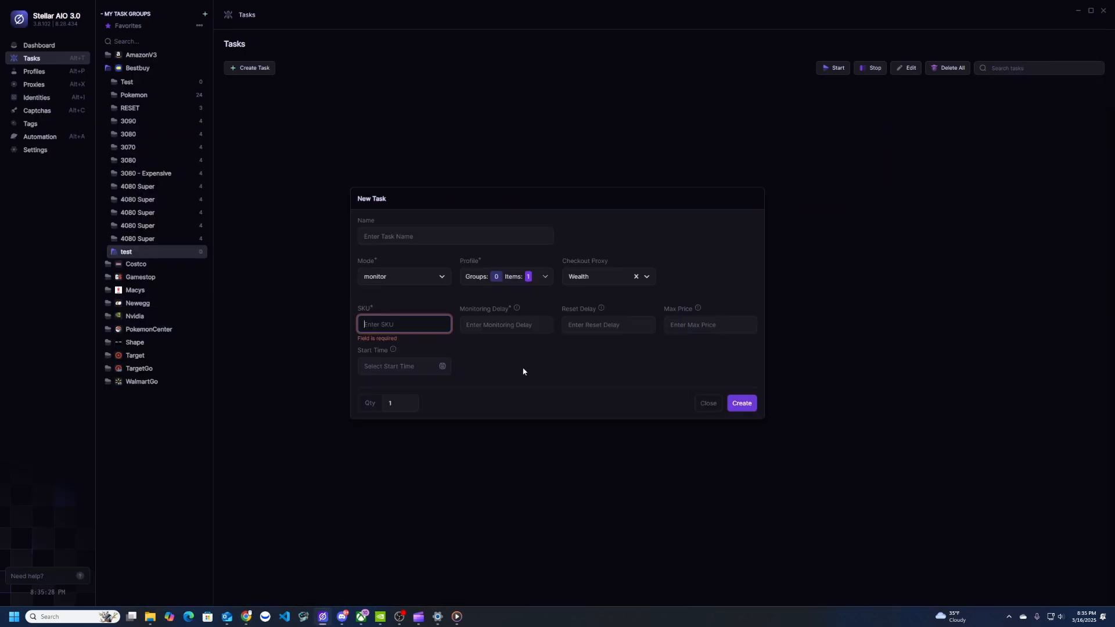
{"action": "key", "text": "ctrl+v"}
{"action": "left_click", "coordinate": [511, 326]}
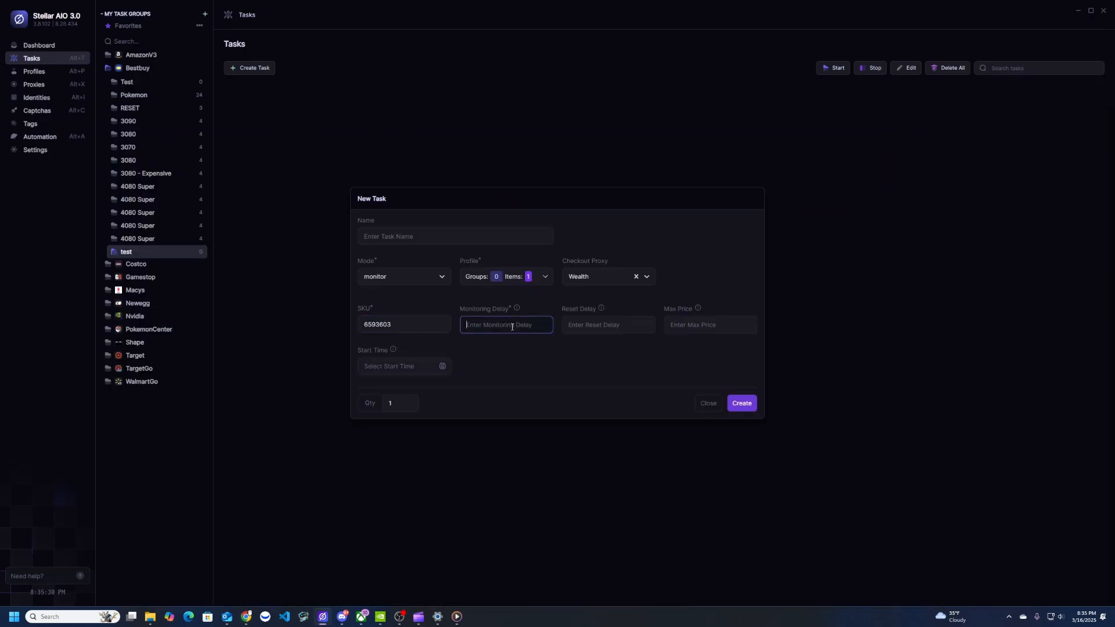
{"action": "type", "text": "5000"}
{"action": "left_click", "coordinate": [612, 328]}
{"action": "type", "text": "5000"}
{"action": "left_click", "coordinate": [705, 327]}
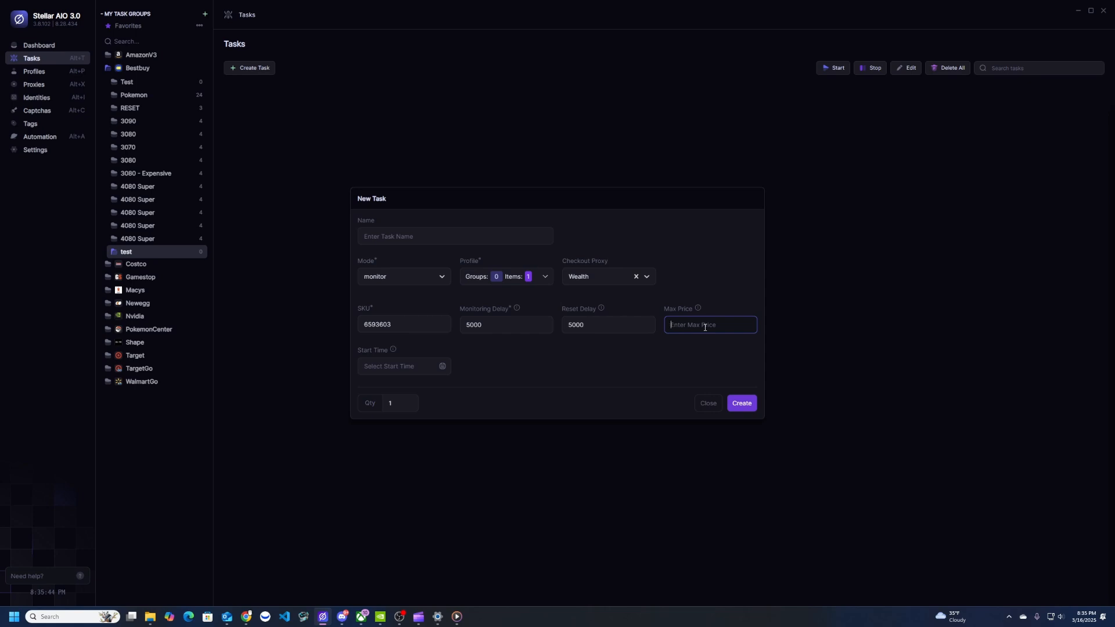
{"action": "type", "text": "35"}
{"action": "left_click", "coordinate": [743, 405]}
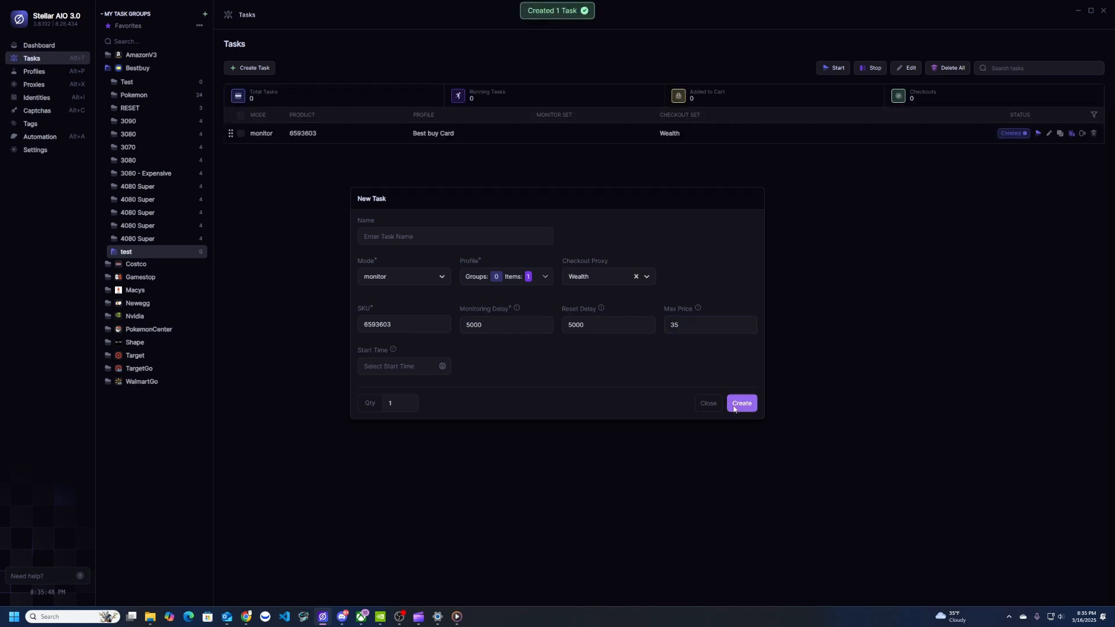
{"action": "left_click", "coordinate": [700, 403]}
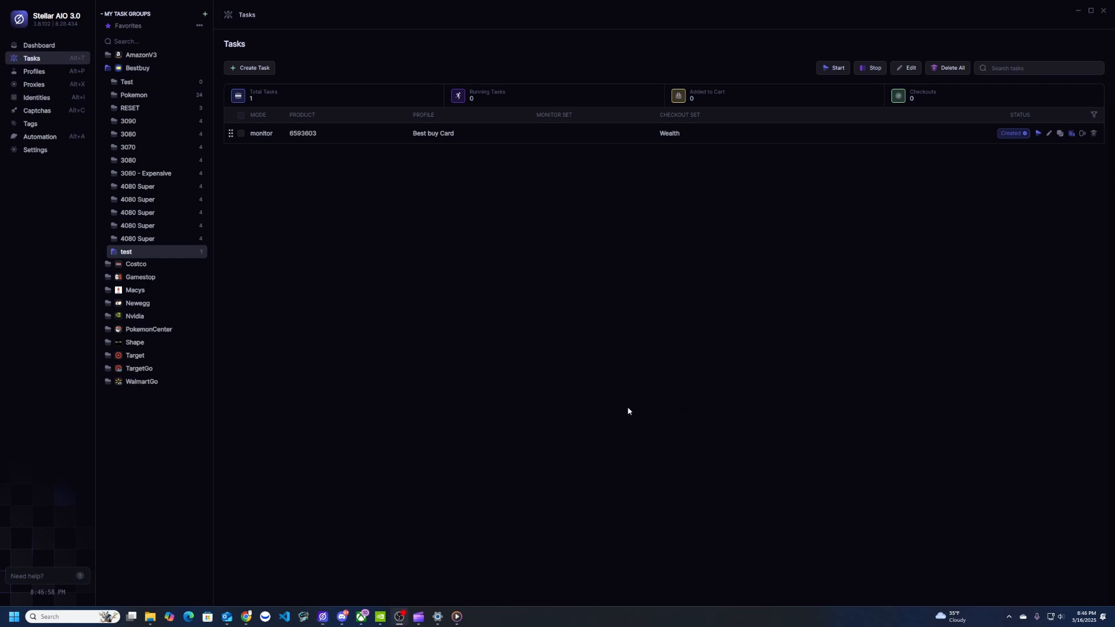
Start a new shipping-mode task using the Best buy Card profile and Wealth Premium checkout proxy
{"action": "left_click", "coordinate": [256, 68]}
{"action": "left_click", "coordinate": [410, 321]}
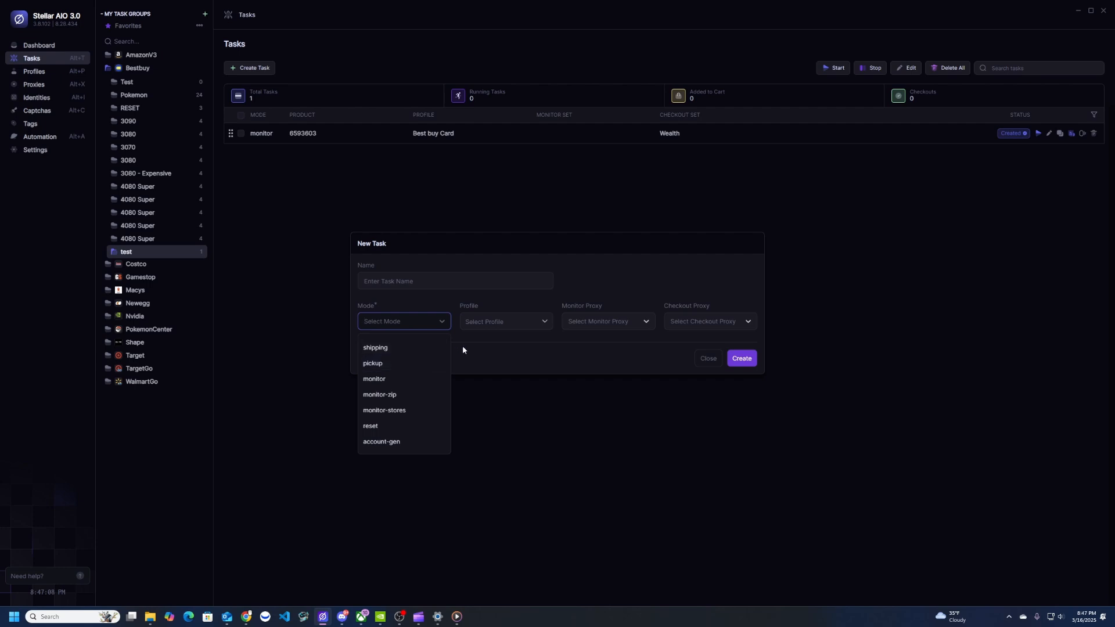
{"action": "left_click", "coordinate": [375, 348]}
{"action": "left_click", "coordinate": [521, 247]}
{"action": "left_click", "coordinate": [475, 279]}
{"action": "left_click", "coordinate": [503, 308]}
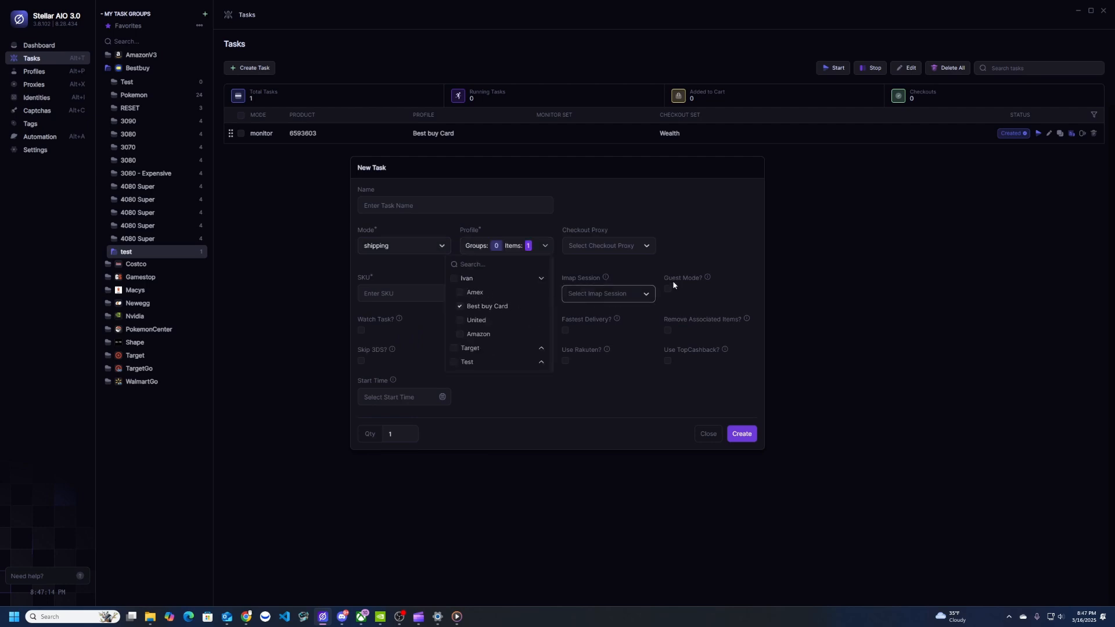
{"action": "left_click", "coordinate": [601, 247]}
{"action": "left_click", "coordinate": [598, 287]}
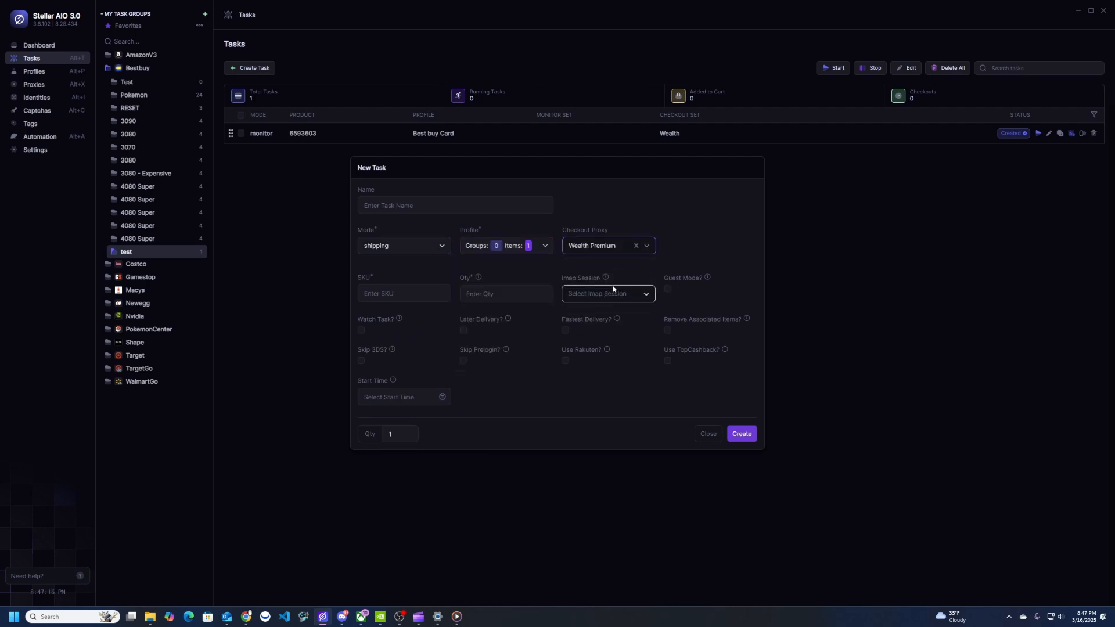
Give the task SKU 6593603, quantity 1, the gmail IMAP session, and turn on Watch Task
{"action": "left_click", "coordinate": [415, 294]}
{"action": "key", "text": "ctrl+v"}
{"action": "key", "text": "ctrl+a"}
{"action": "key", "text": "BackSpace"}
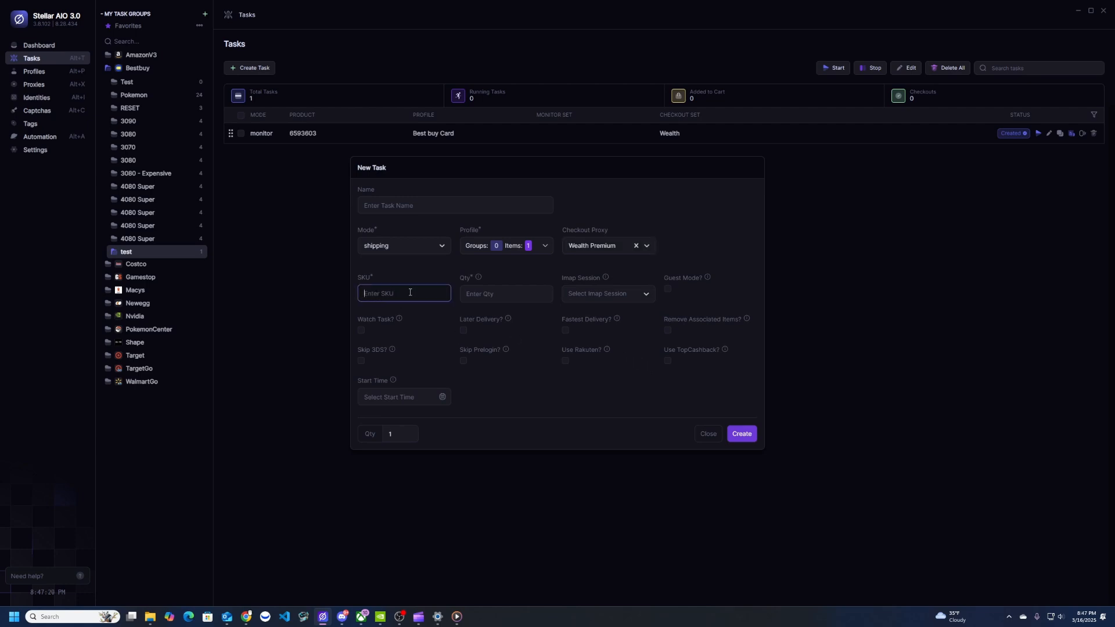
{"action": "key", "text": "ctrl+v"}
{"action": "key", "text": "Tab"}
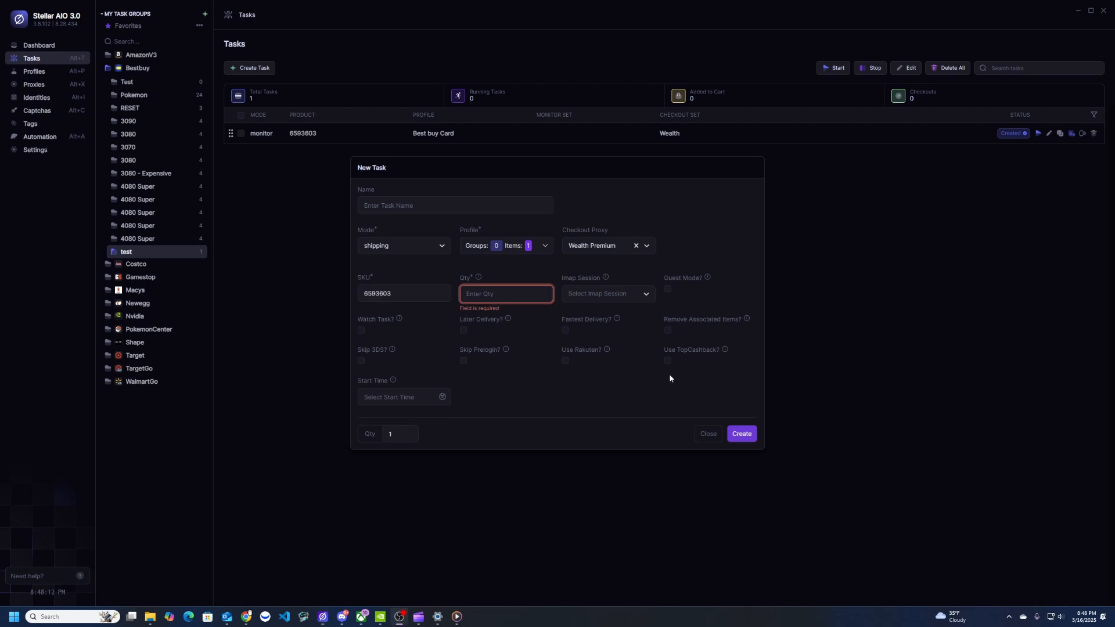
{"action": "type", "text": "1"}
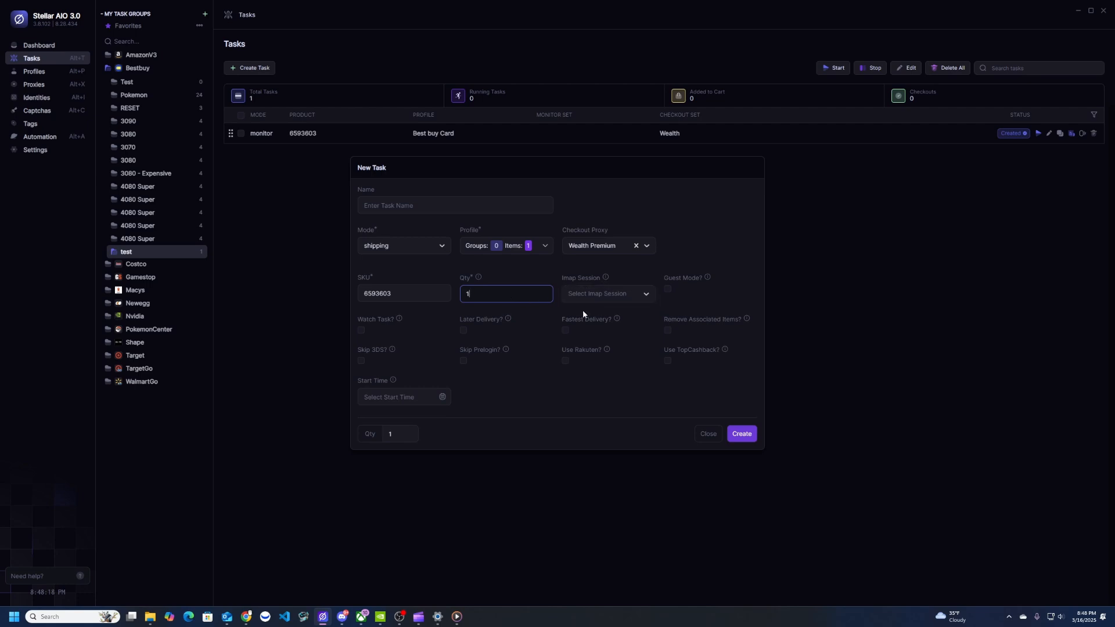
{"action": "left_click", "coordinate": [616, 300]}
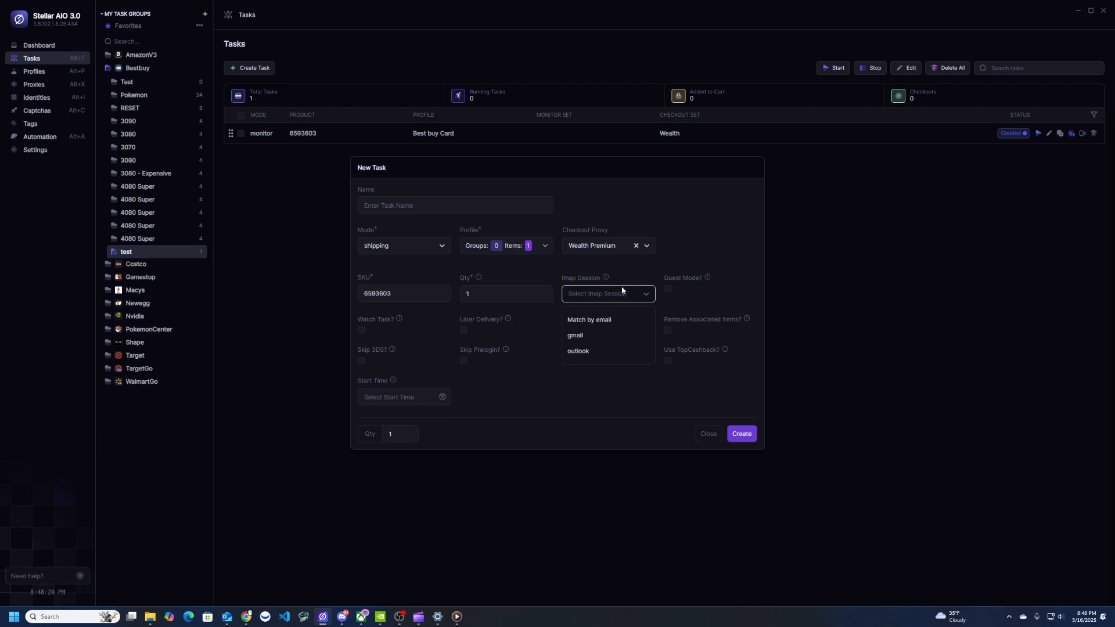
{"action": "left_click", "coordinate": [586, 335]}
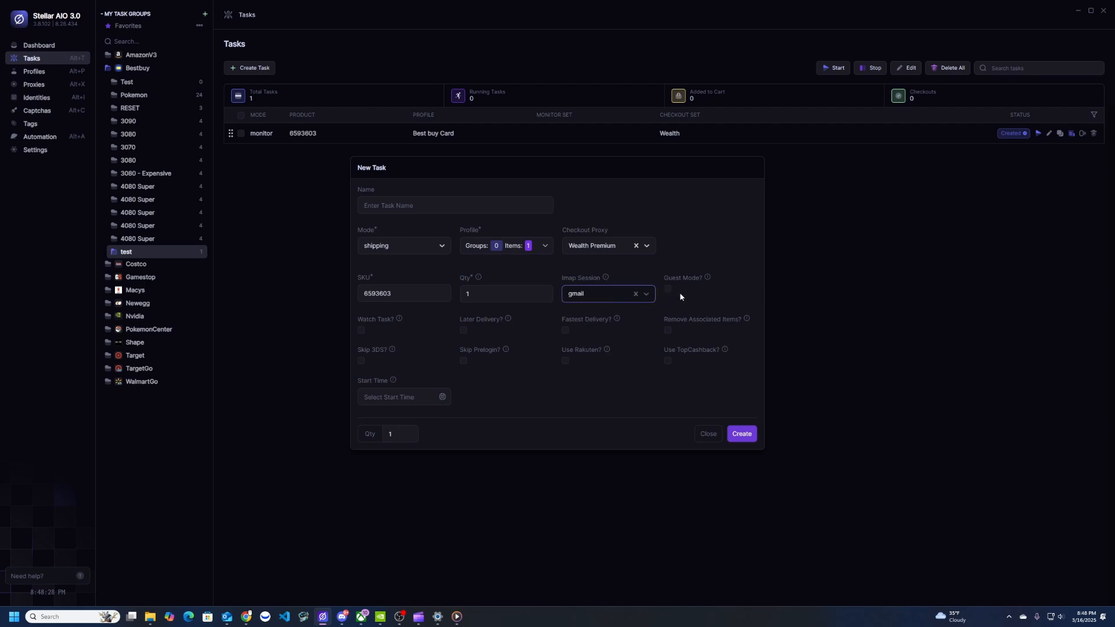
{"action": "left_click", "coordinate": [362, 330]}
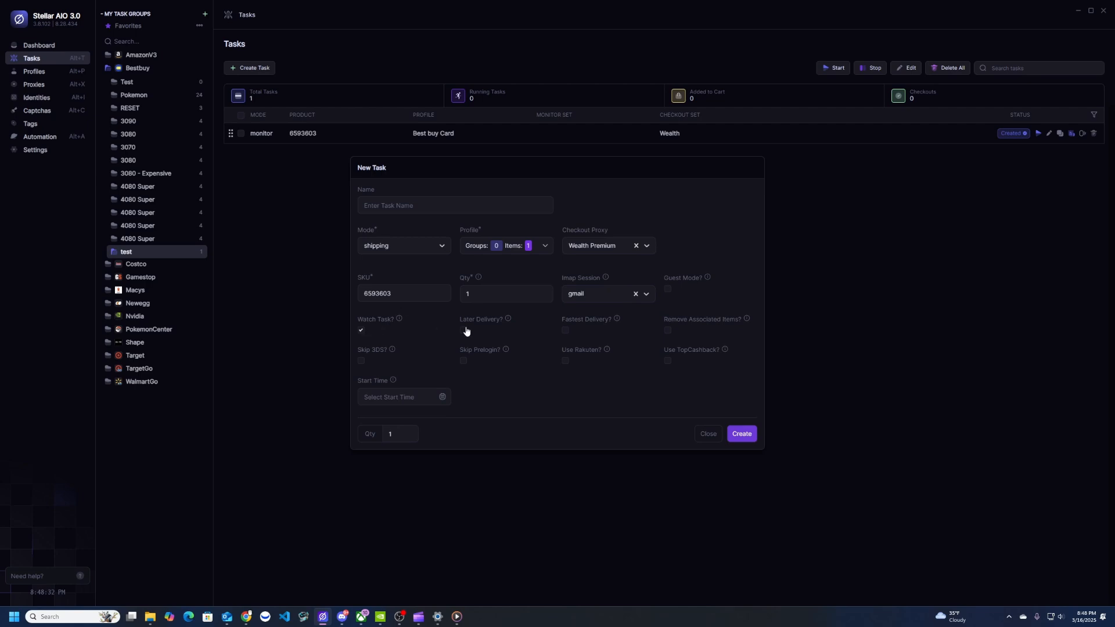
{"action": "mouse_move", "coordinate": [508, 319]}
Enable Skip Prelogin and create the shipping task in the test group
{"action": "mouse_move", "coordinate": [392, 351]}
{"action": "left_click", "coordinate": [464, 363]}
{"action": "left_click", "coordinate": [741, 434]}
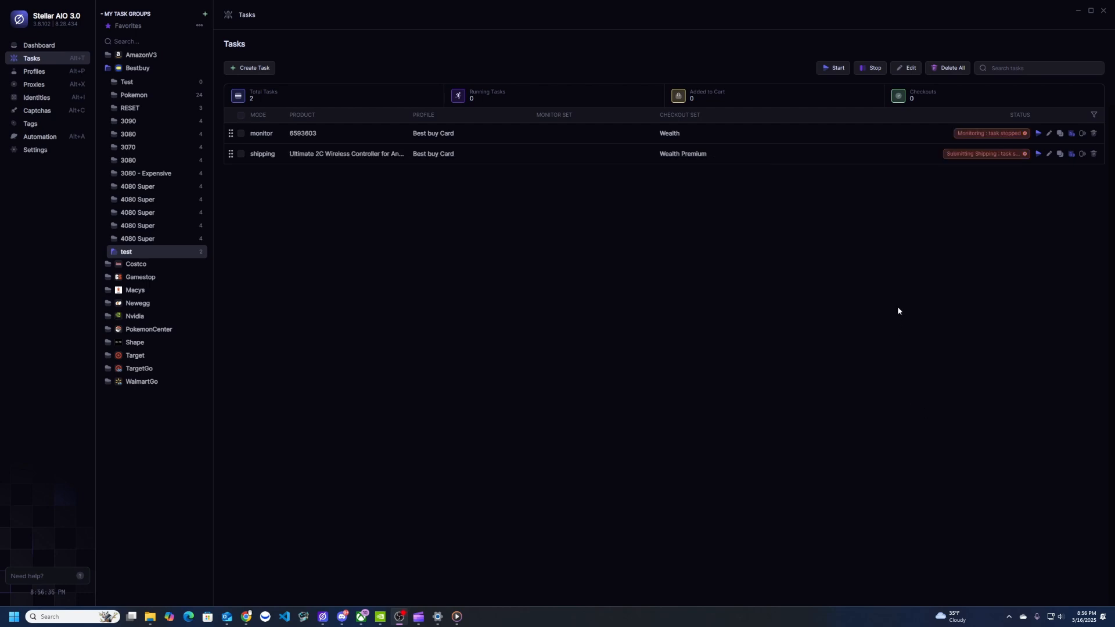
Start the monitor and shipping tasks in the test group
{"action": "left_click", "coordinate": [838, 69]}
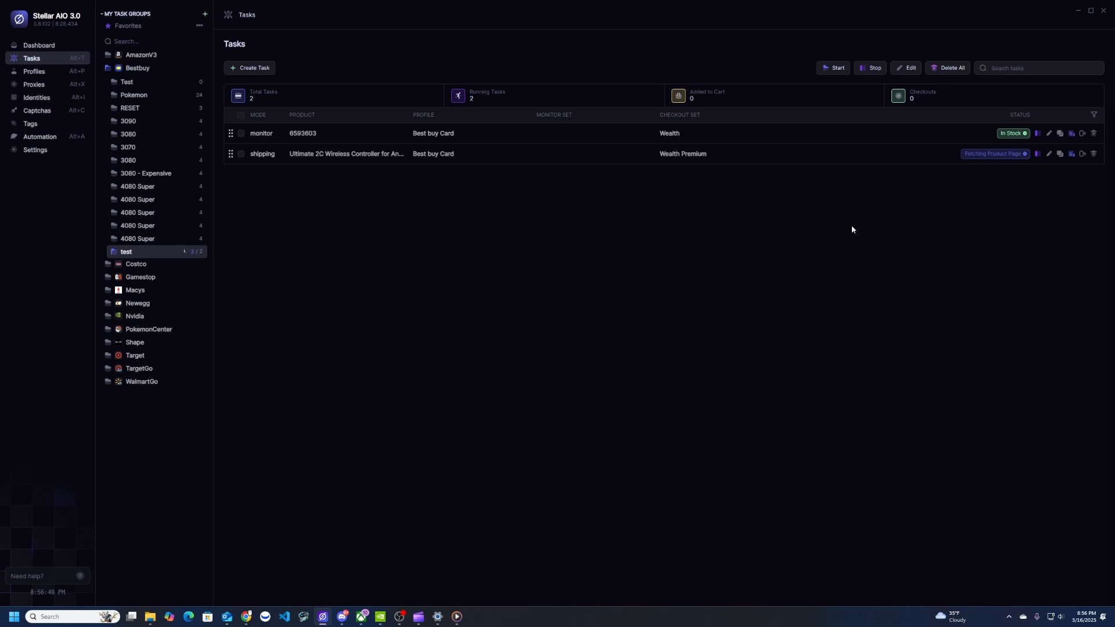